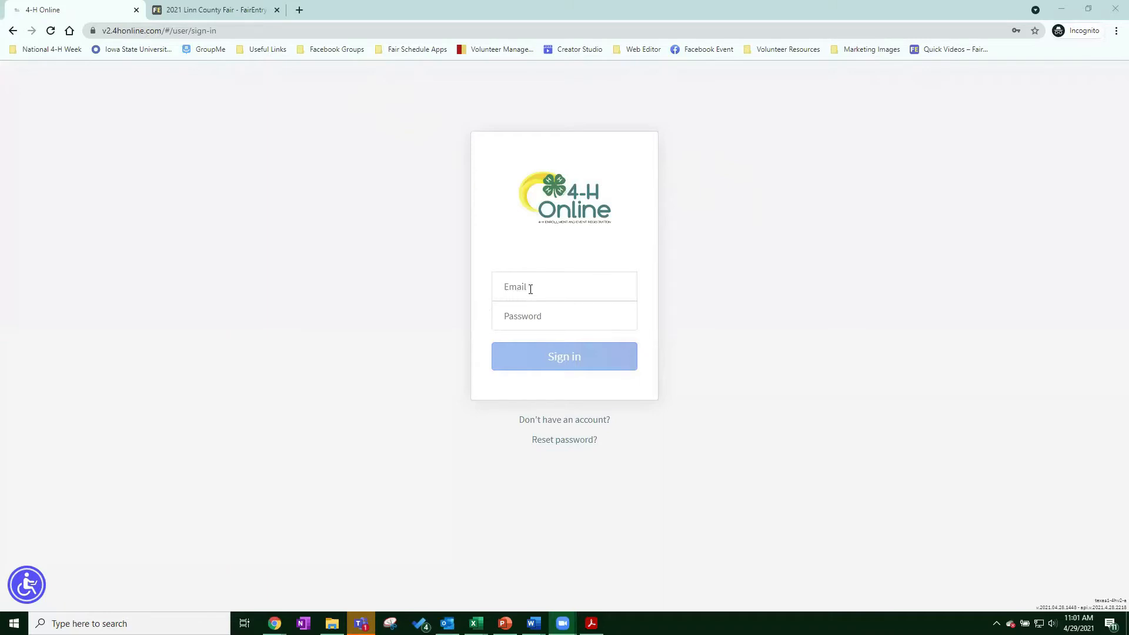
Sign in to 4-H Online with the family account's e-mail address and password.
click(529, 289)
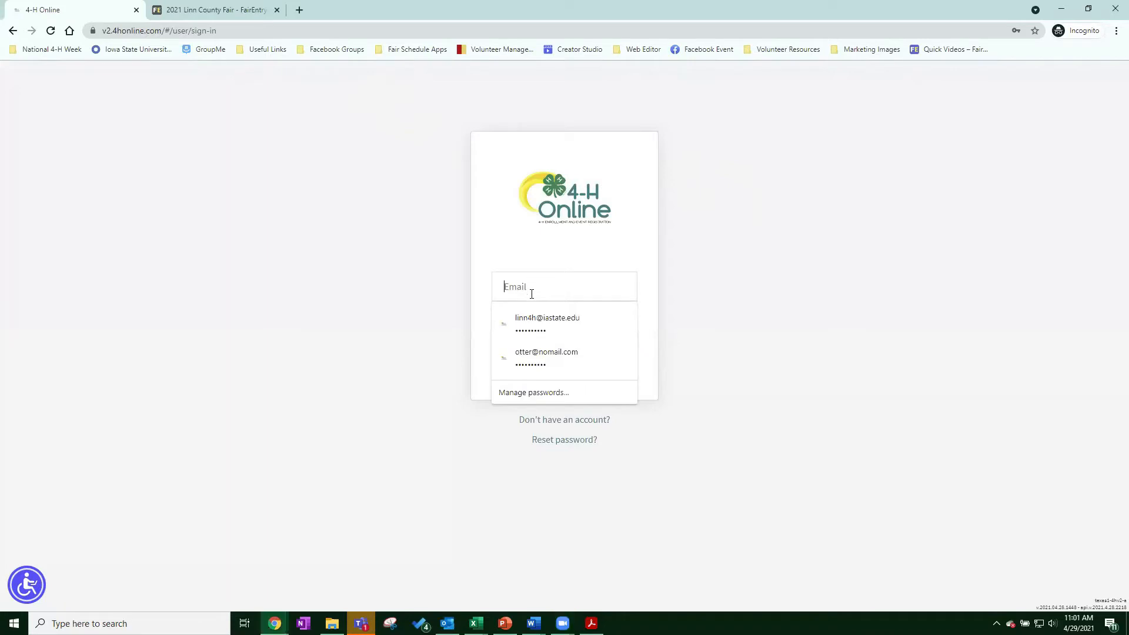
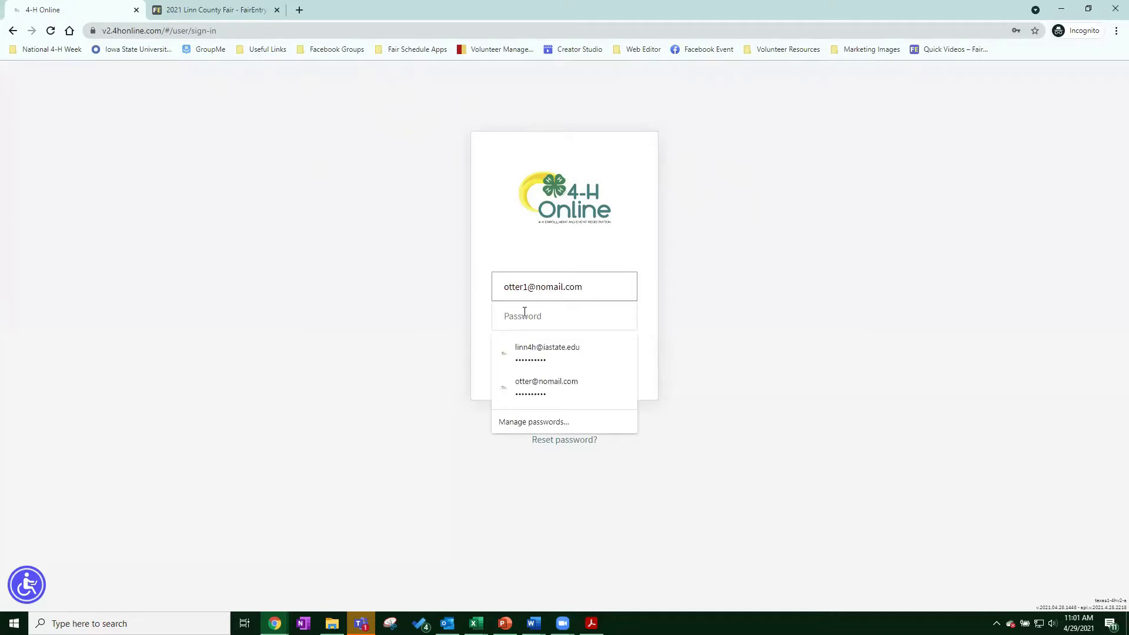
text(•)
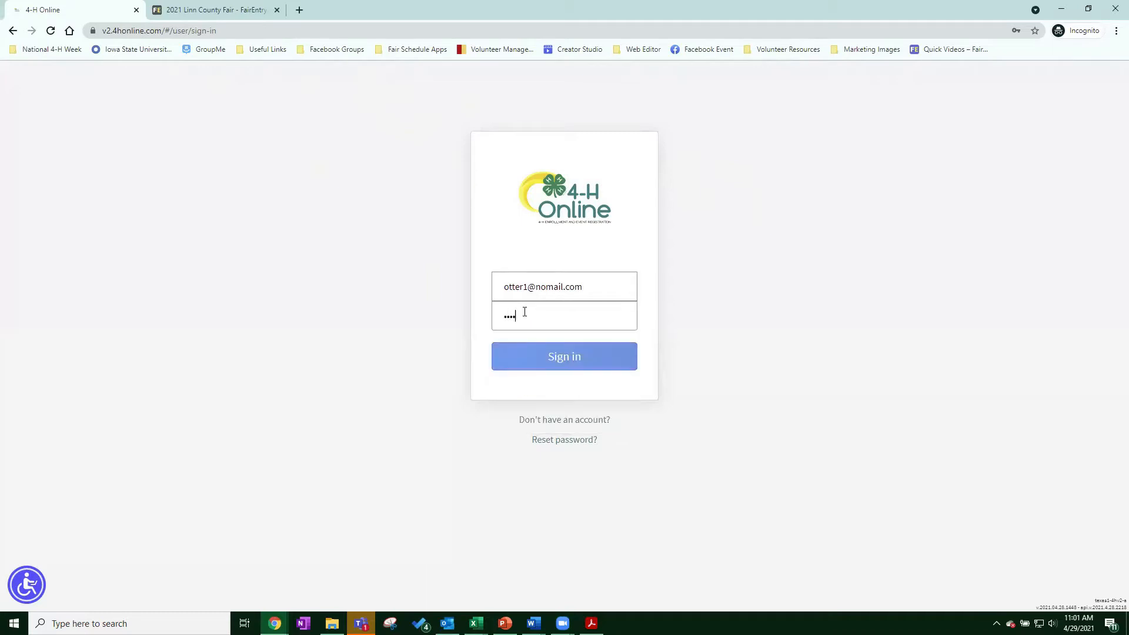
click(531, 360)
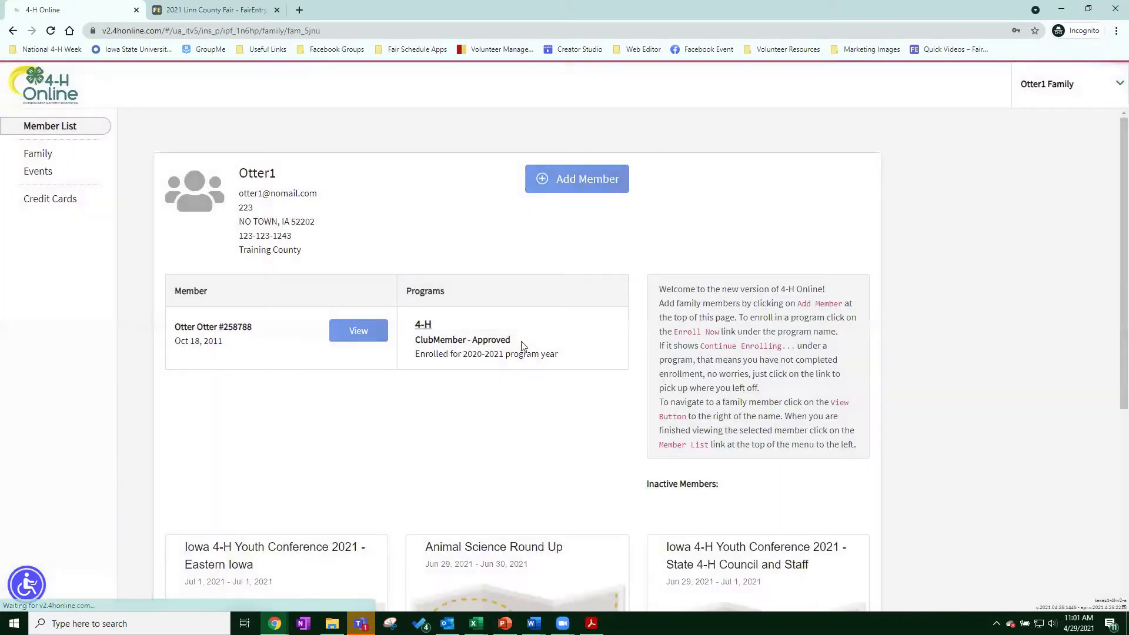
Open the member's Animals list and start registering a brand-new animal.
click(359, 334)
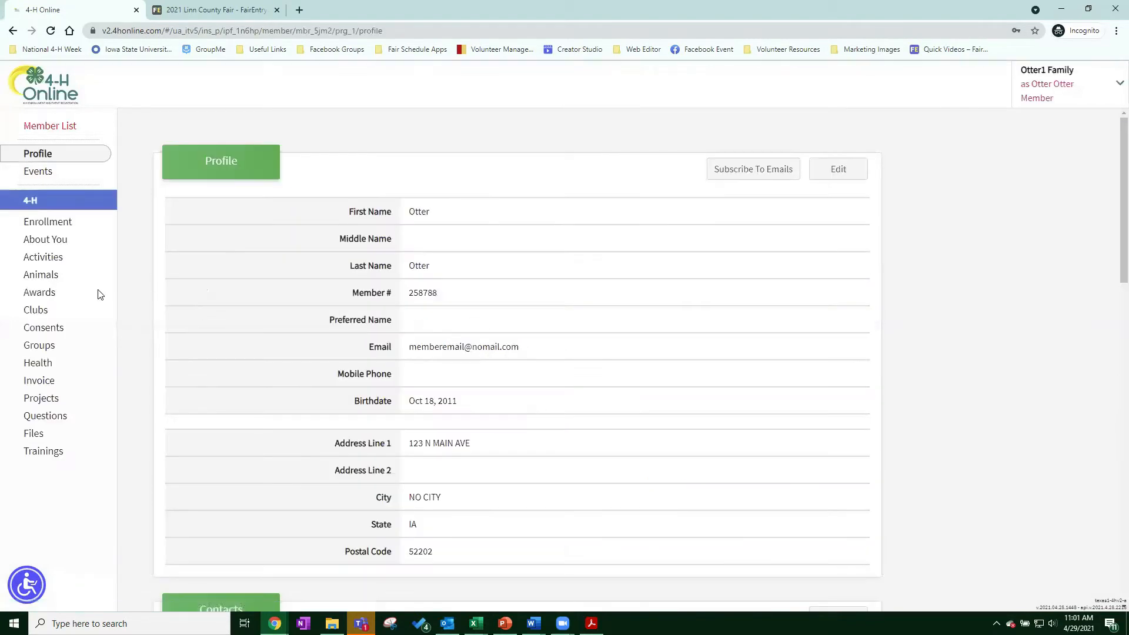
click(41, 276)
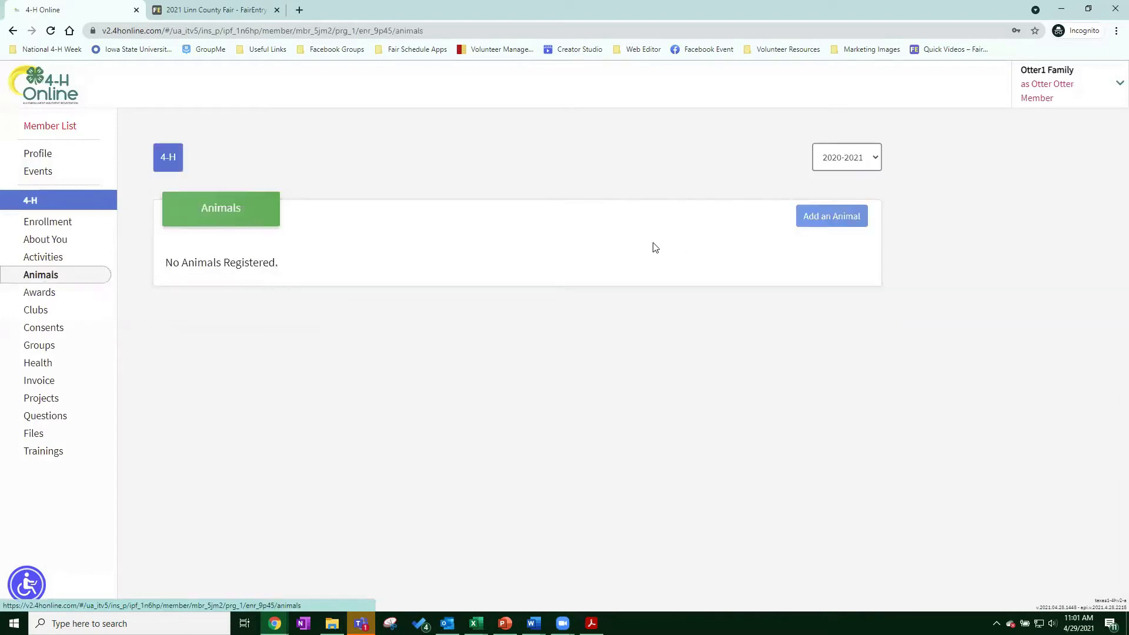
click(831, 217)
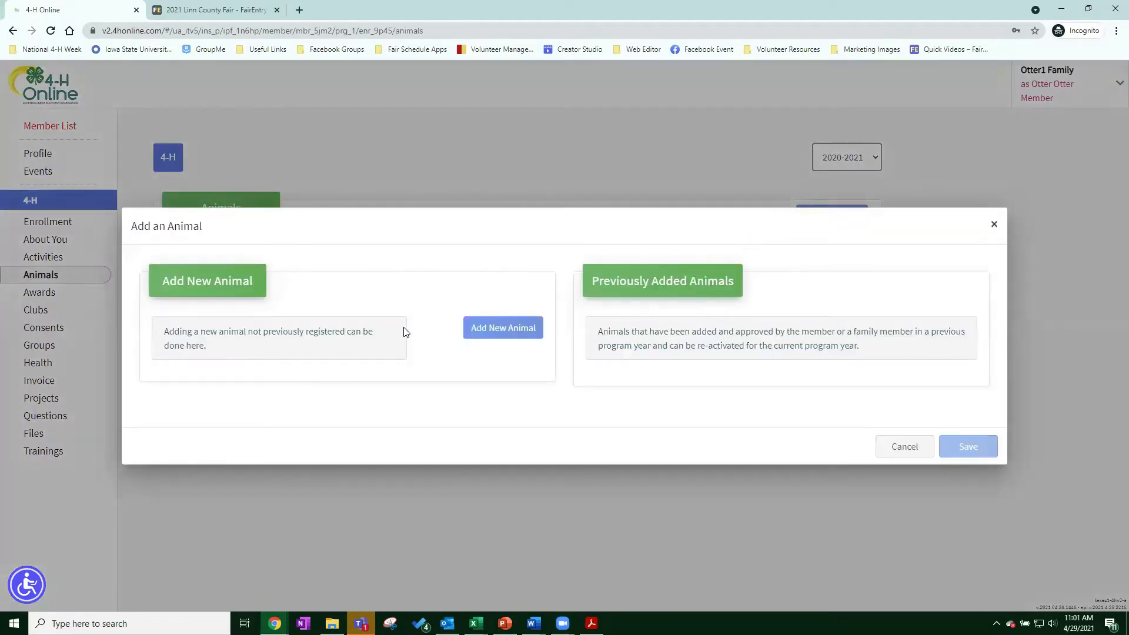
click(484, 333)
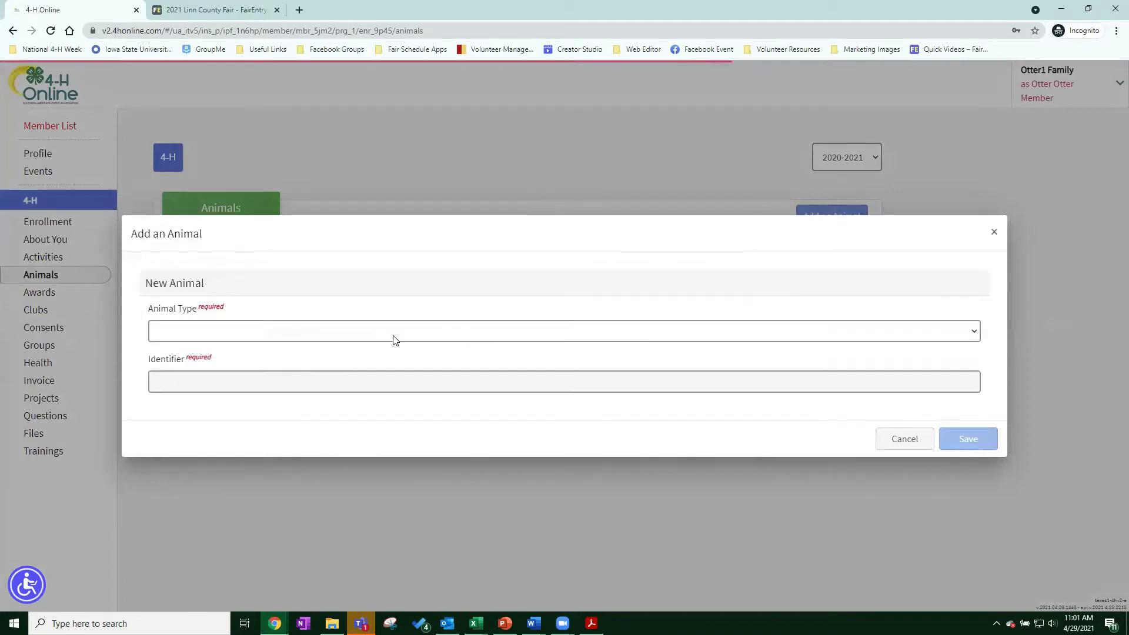
Create a Pets-type animal named Test and save it.
click(239, 329)
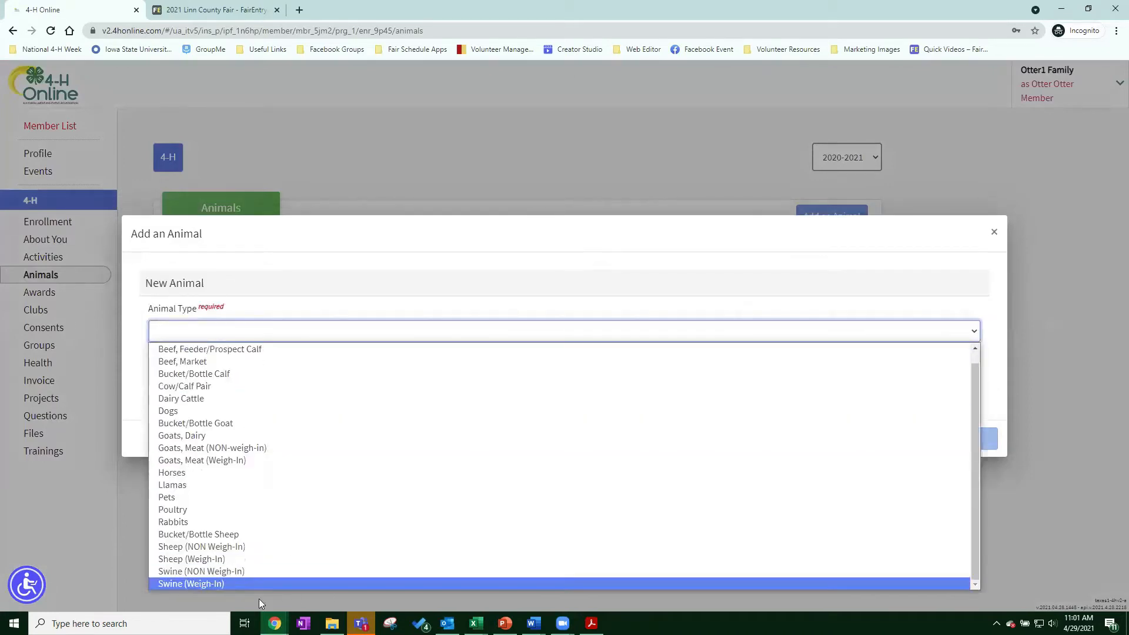
scroll(247, 546, up, 1)
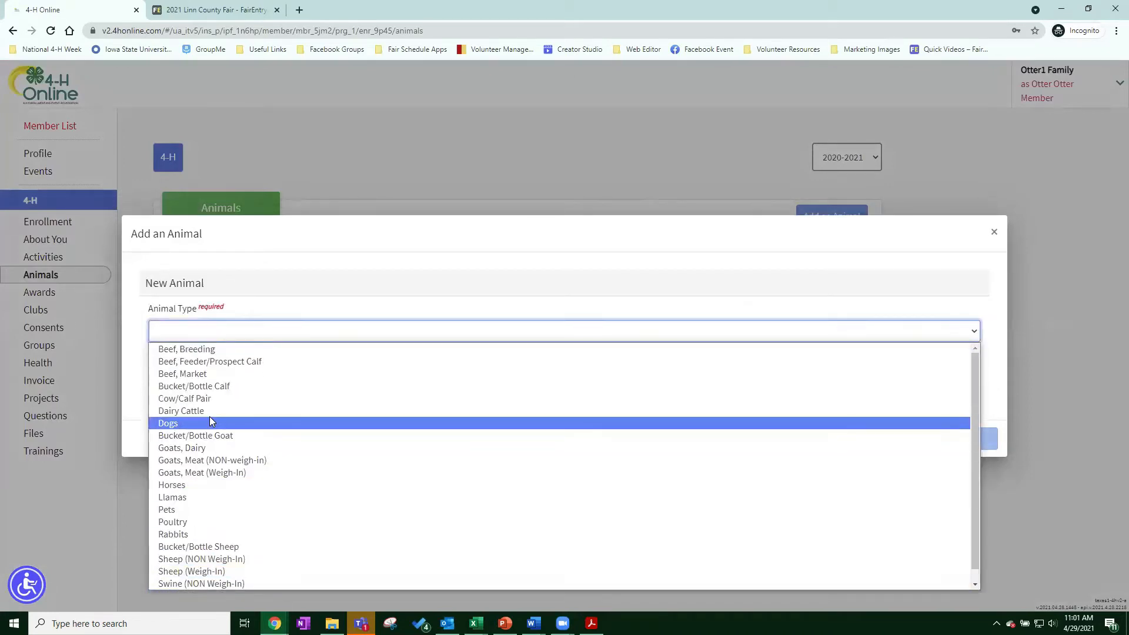
click(191, 509)
click(181, 376)
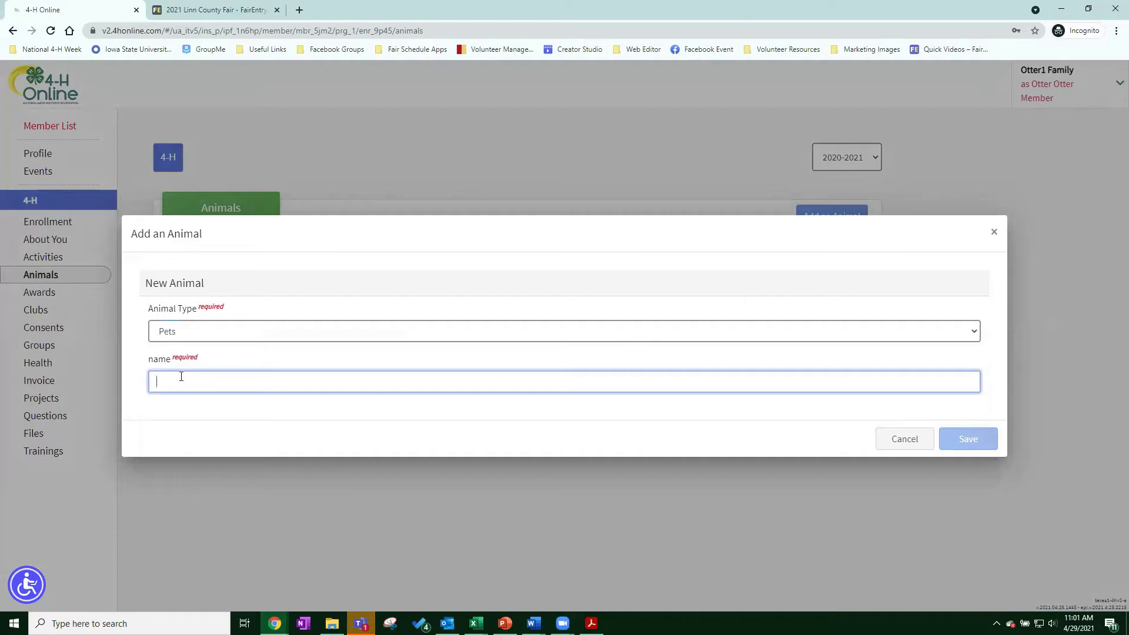
text(D)
key(BackSpace)
text(Test)
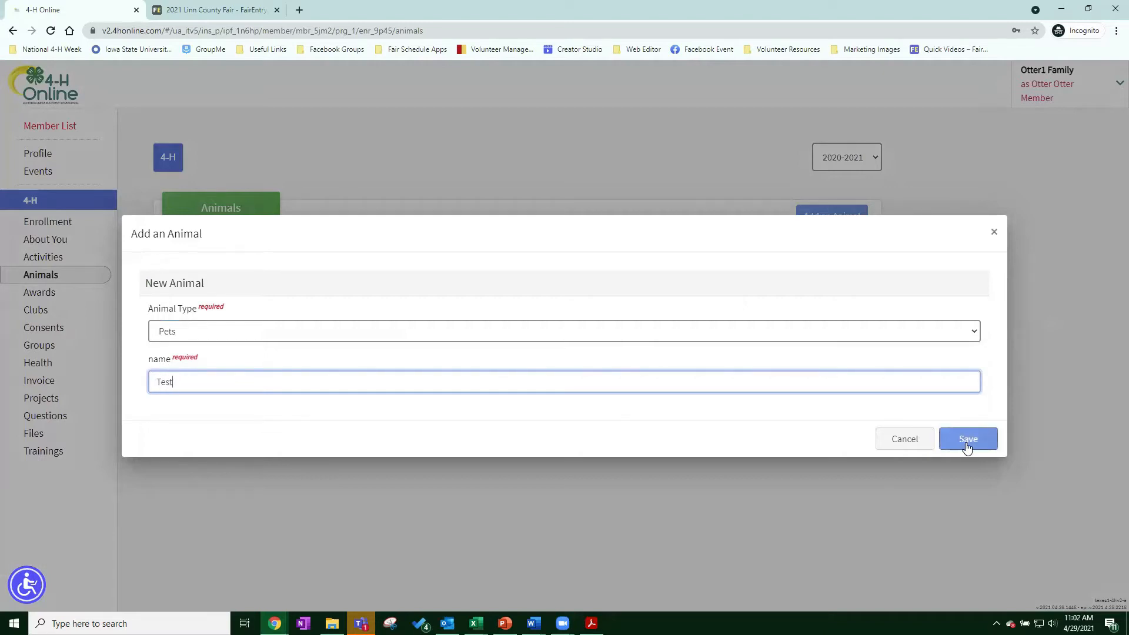
click(967, 447)
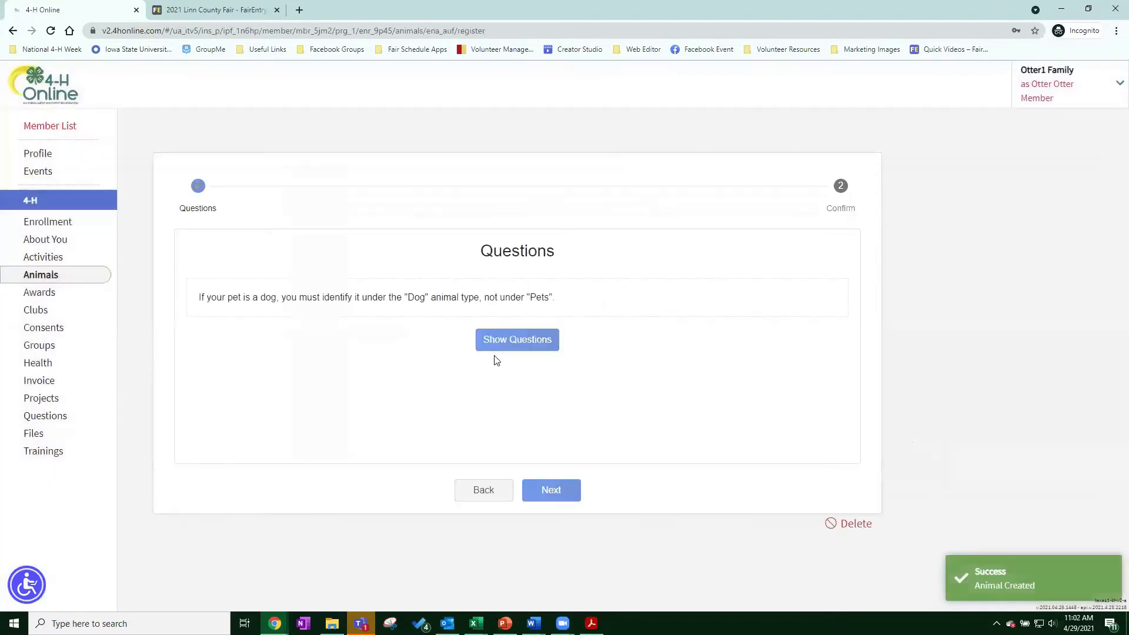
Fill in the pet's age and a 4/1/2019 birthdate in the registration questions.
click(524, 345)
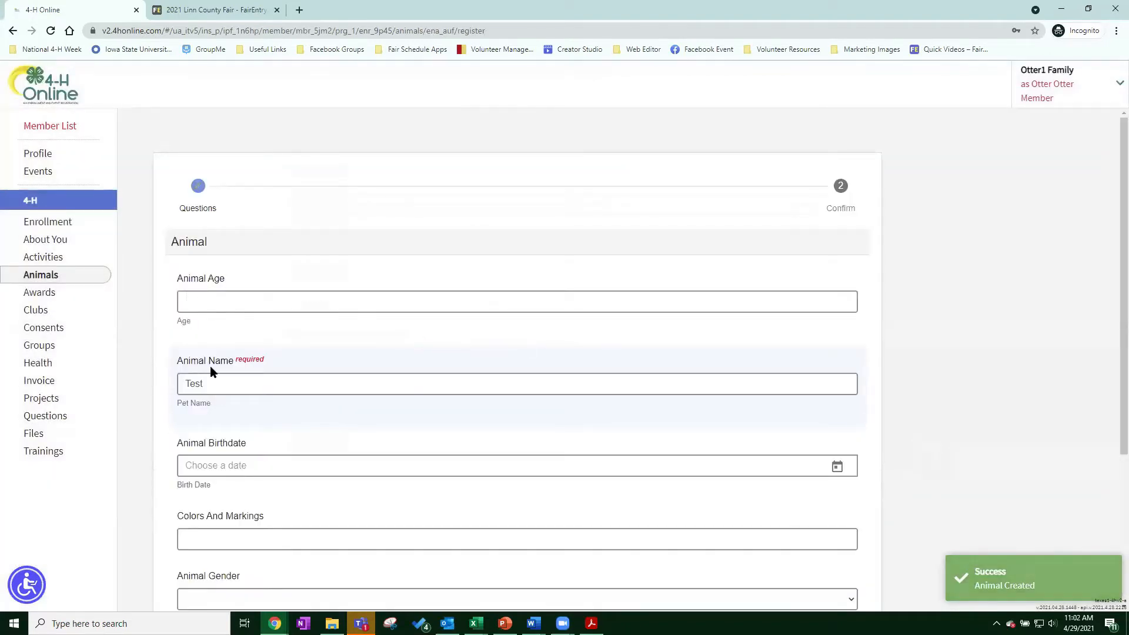
scroll(210, 366, down, 4)
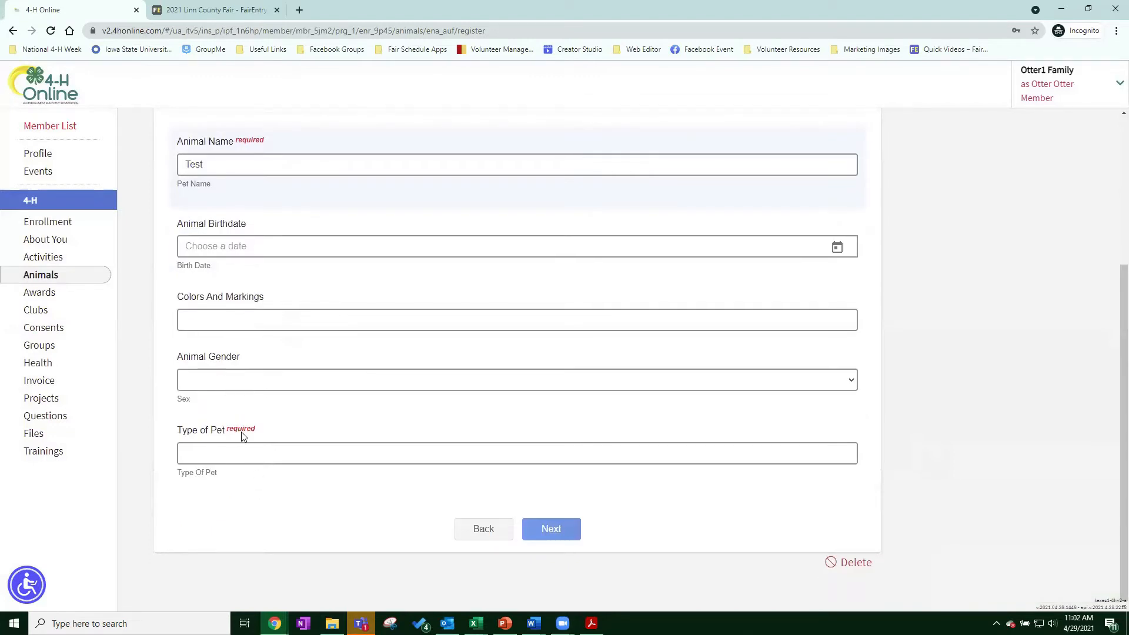
scroll(253, 440, up, 4)
click(220, 294)
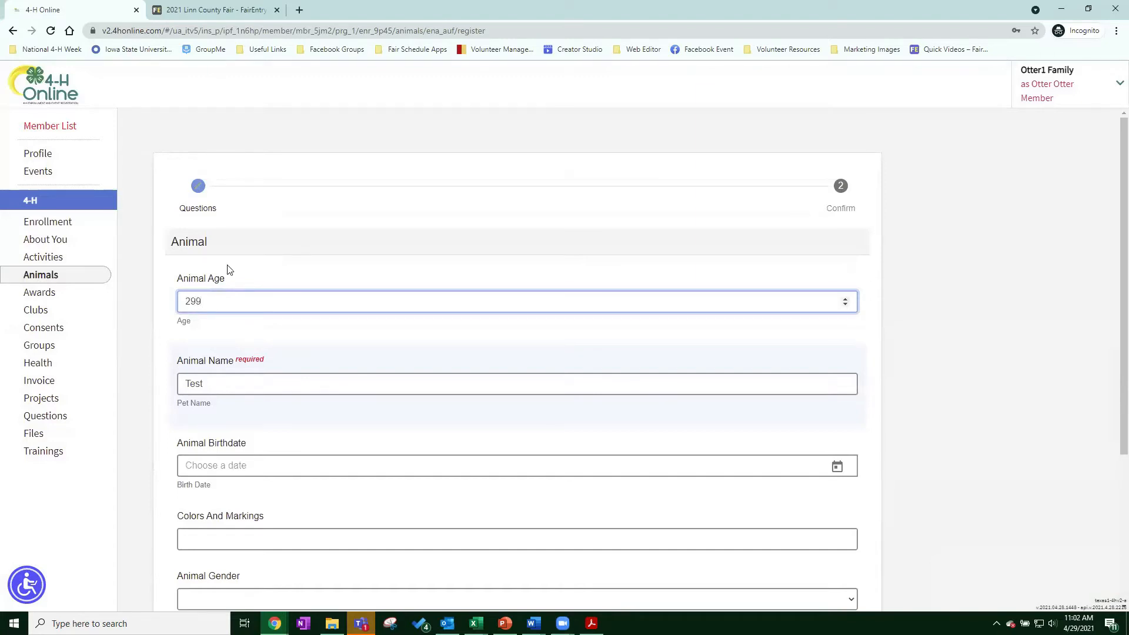
scroll(217, 317, down, 1)
click(215, 324)
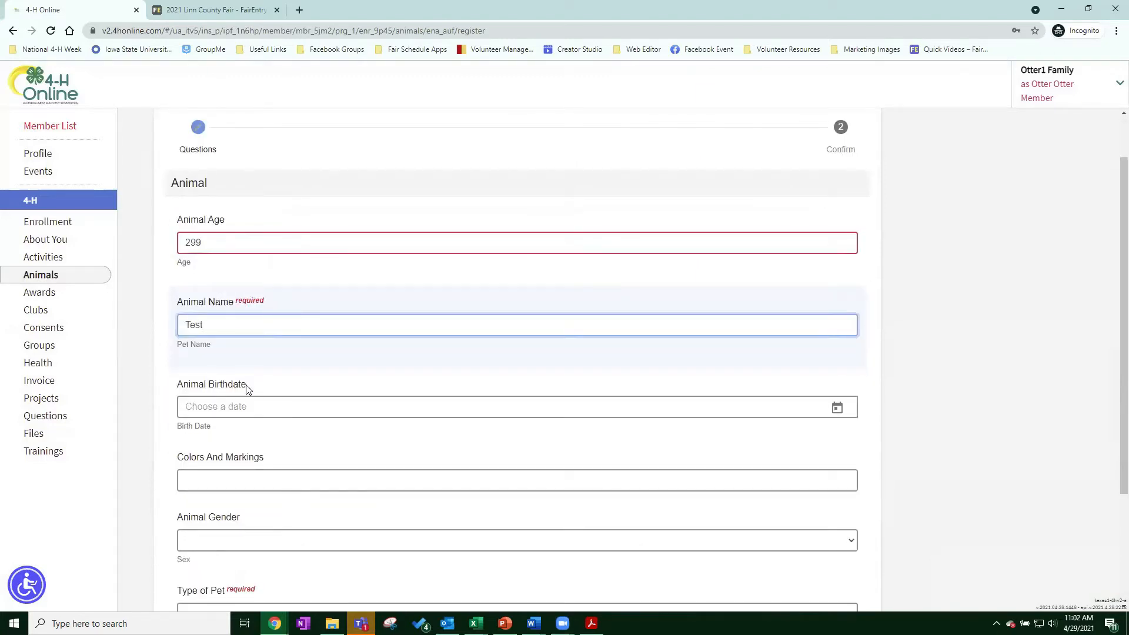
scroll(253, 364, down, 3)
click(720, 250)
click(837, 247)
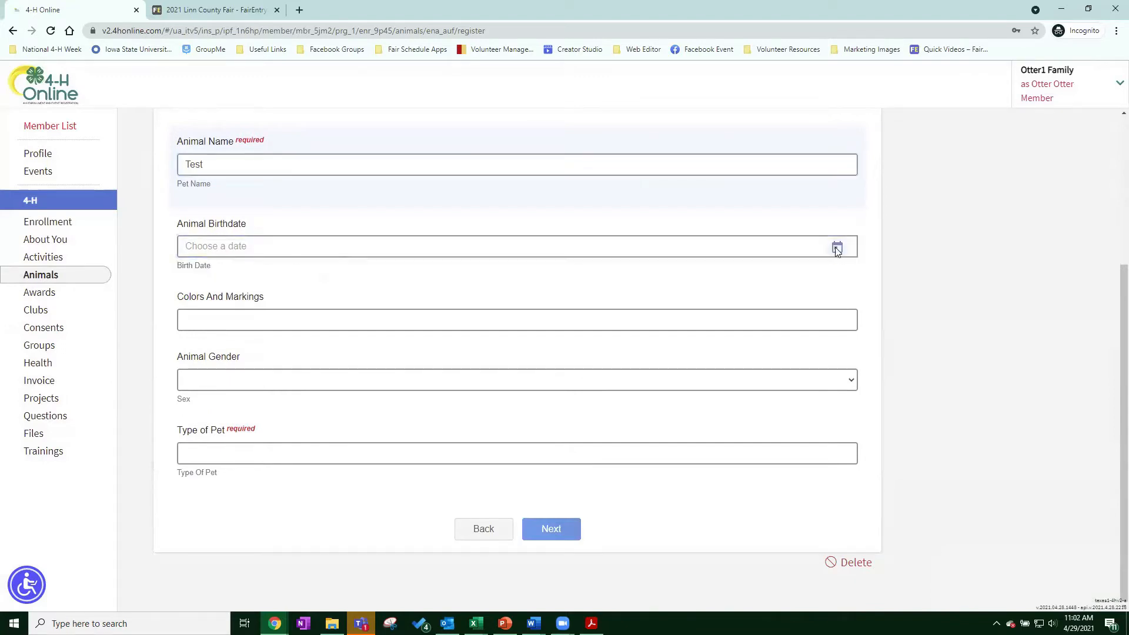
click(216, 244)
click(191, 272)
Set colors and markings to Purple, gender to Female and type of pet to Dragon.
click(209, 316)
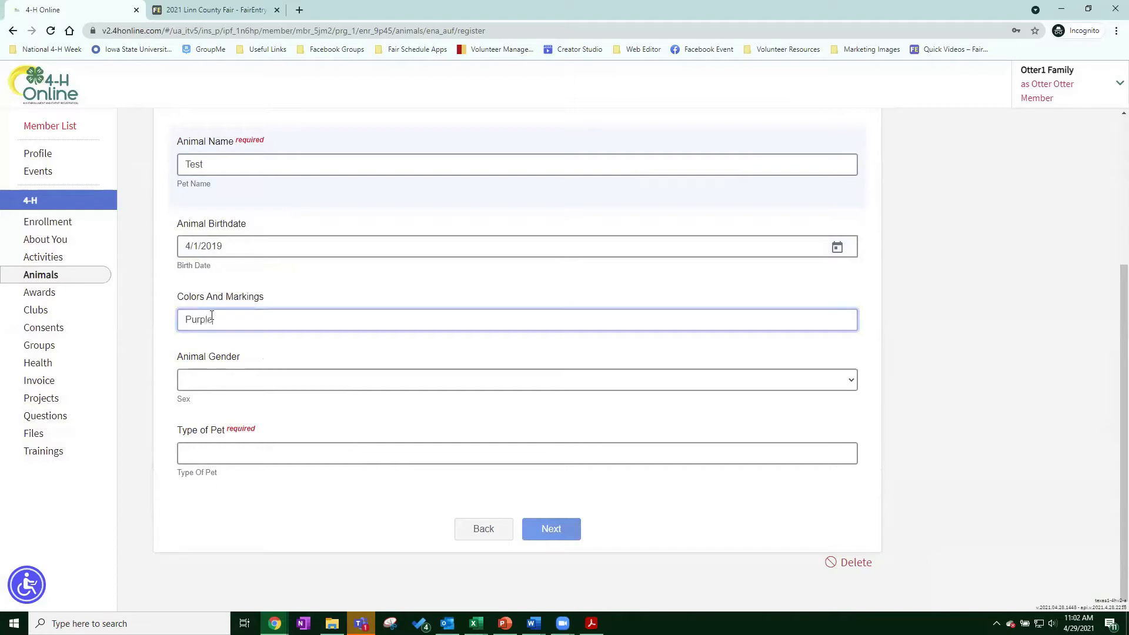
click(192, 385)
click(220, 383)
click(220, 386)
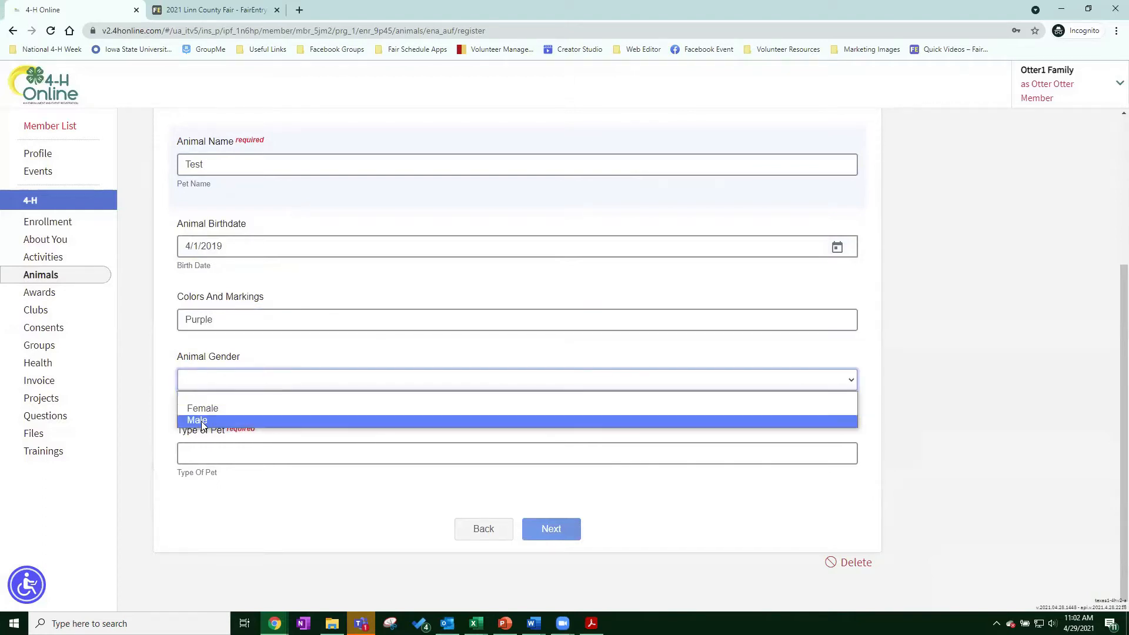
click(211, 409)
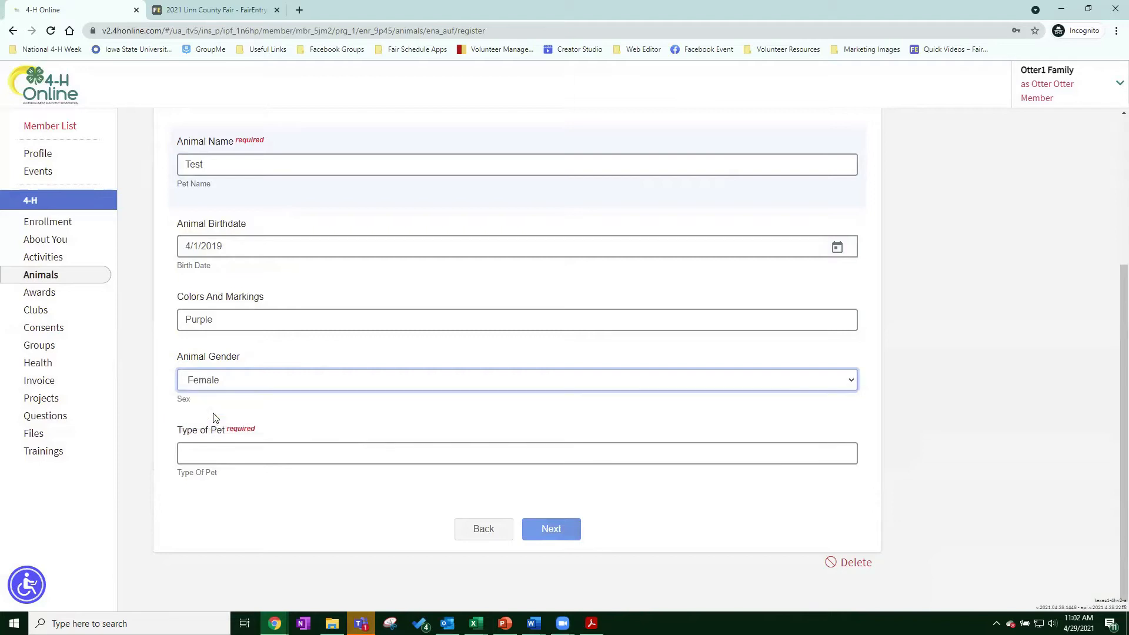
click(224, 453)
text(Dragon)
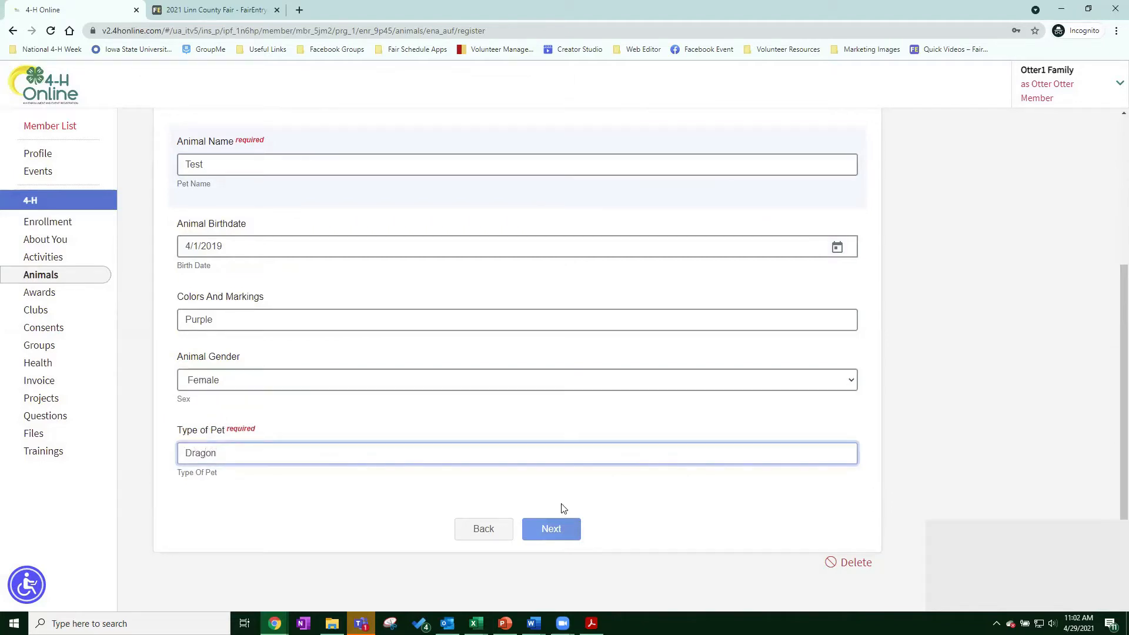
Correct the pet's age to 10 and submit the registration.
click(557, 532)
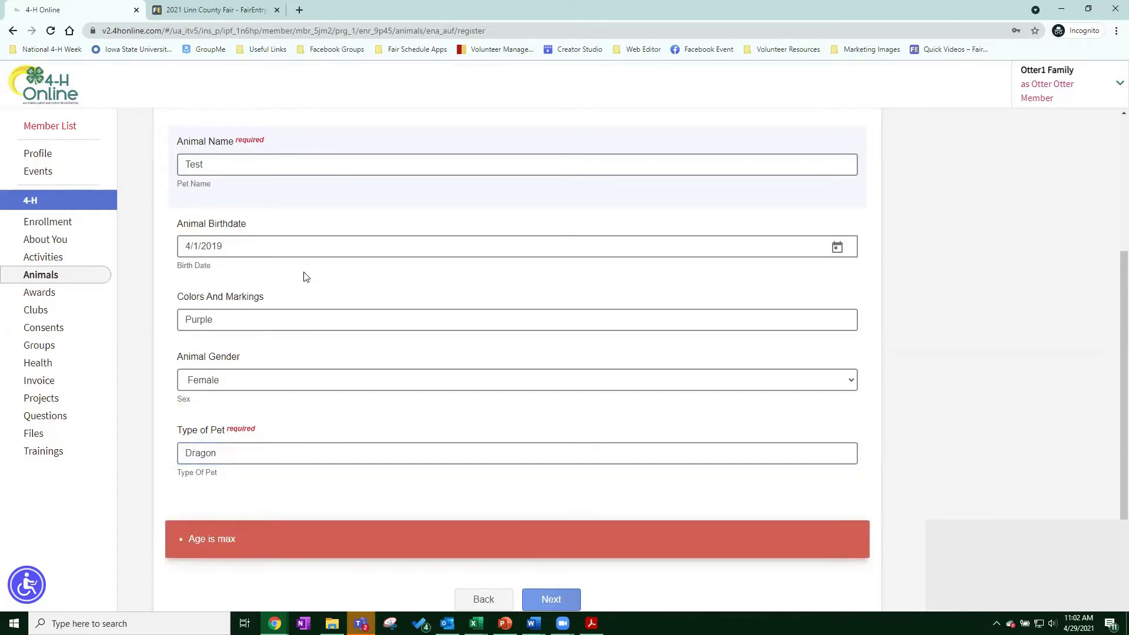
scroll(302, 277, up, 4)
double_click(214, 301)
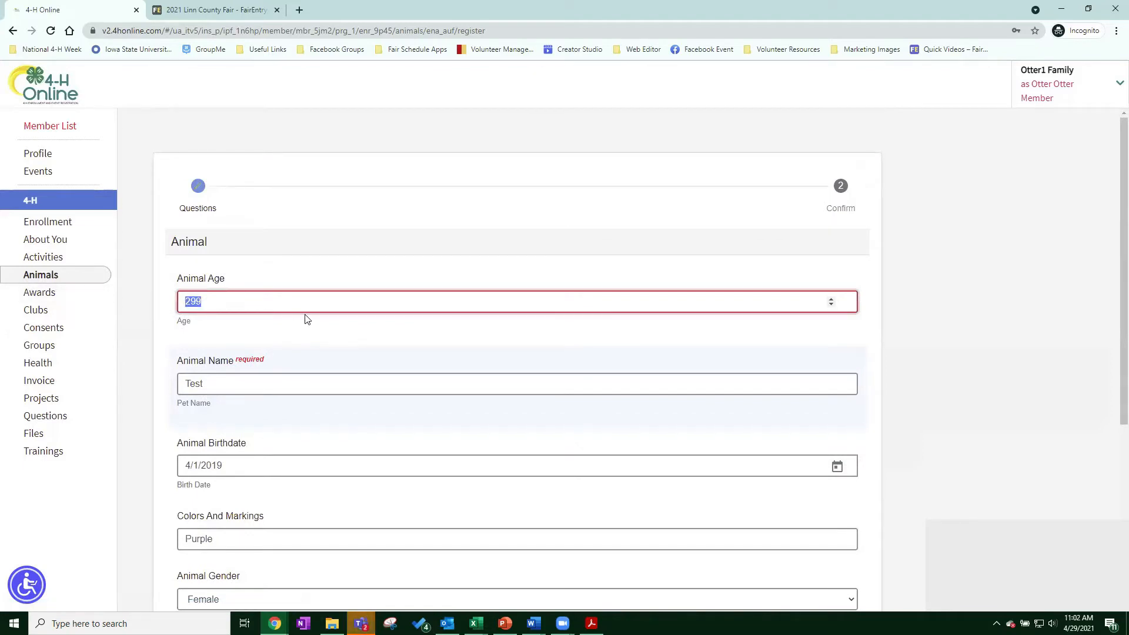
text(10)
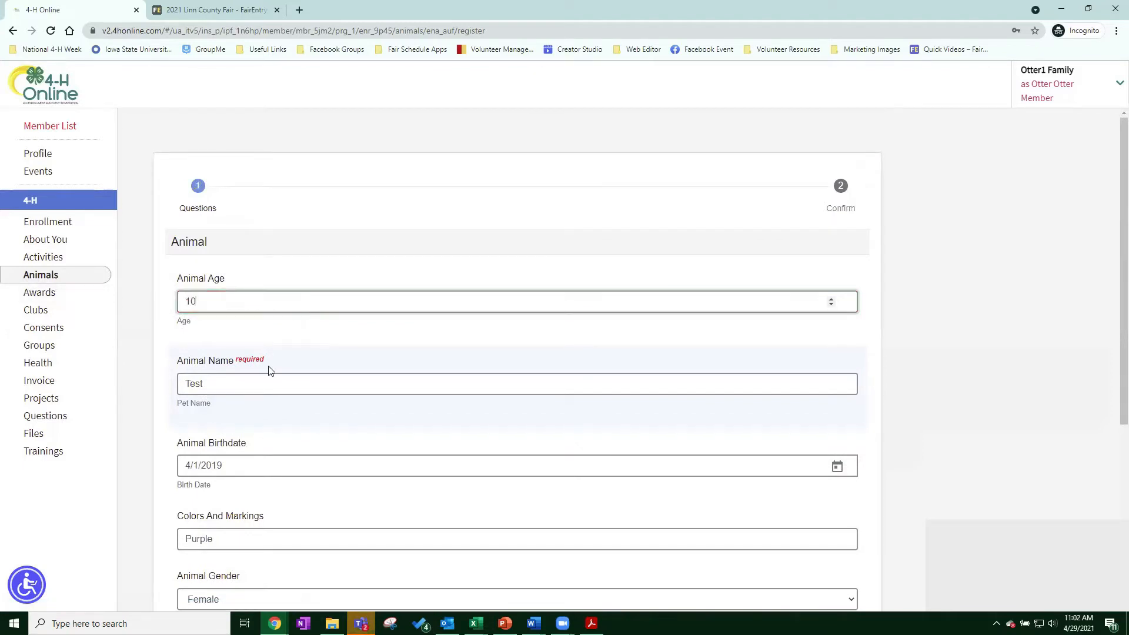
scroll(272, 441, down, 5)
click(560, 531)
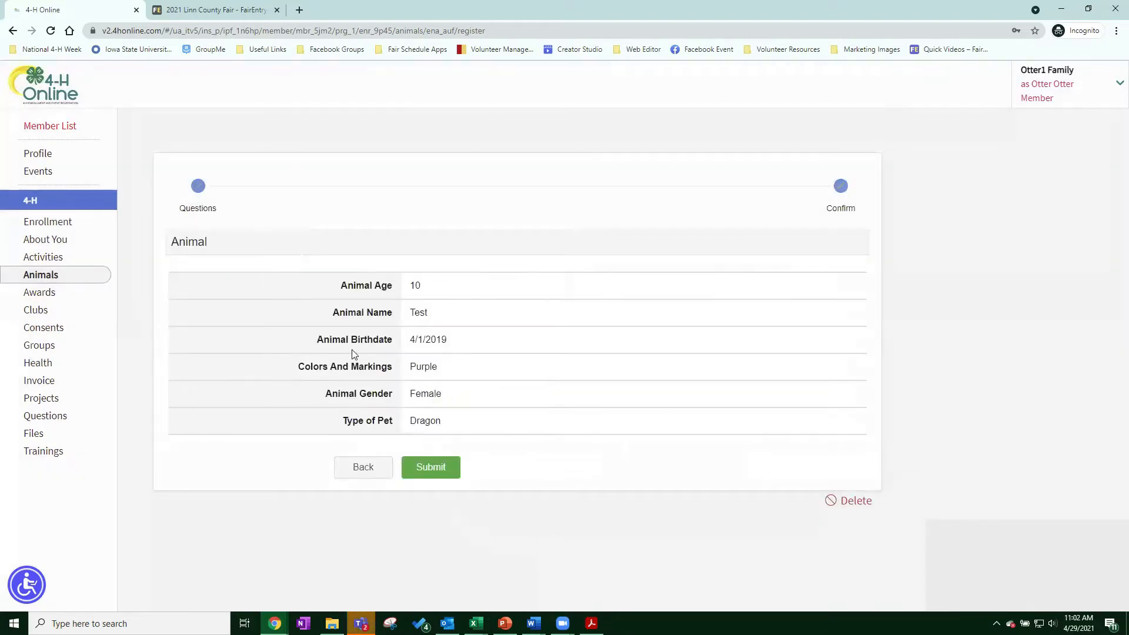
click(444, 471)
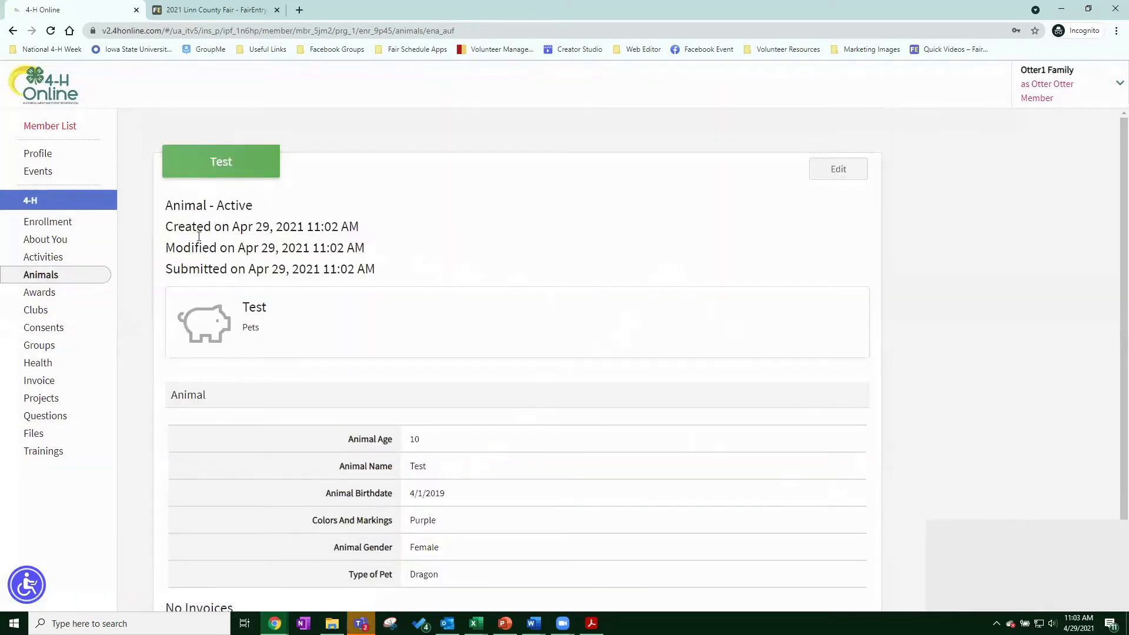
Save the Test pet's details in the Edit Animal dialog.
scroll(307, 365, down, 2)
scroll(330, 394, up, 2)
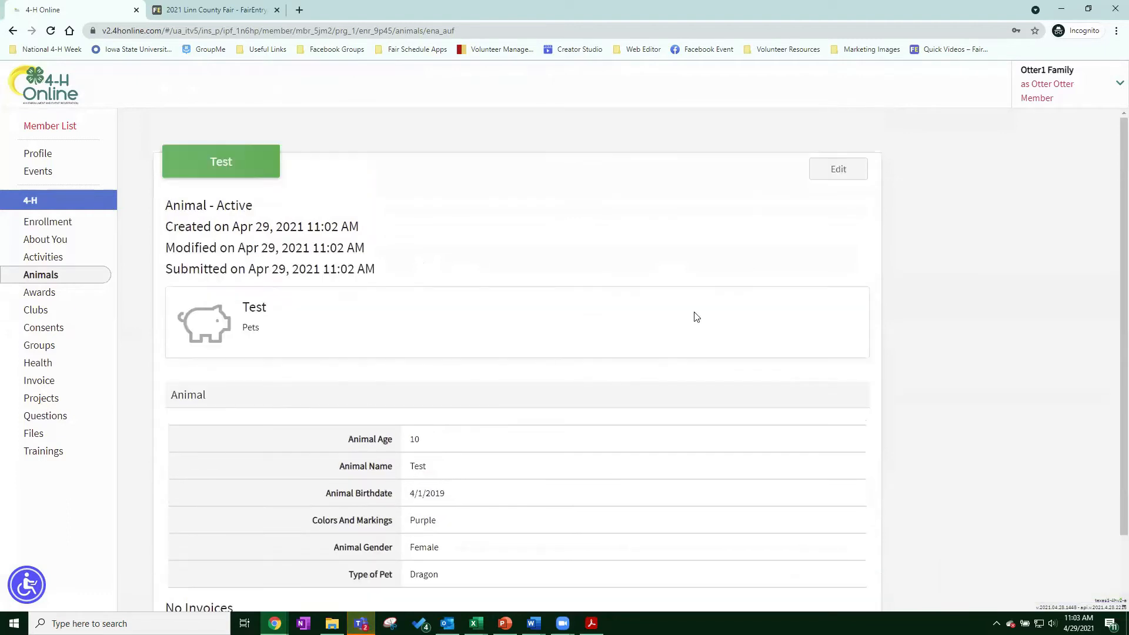
click(843, 173)
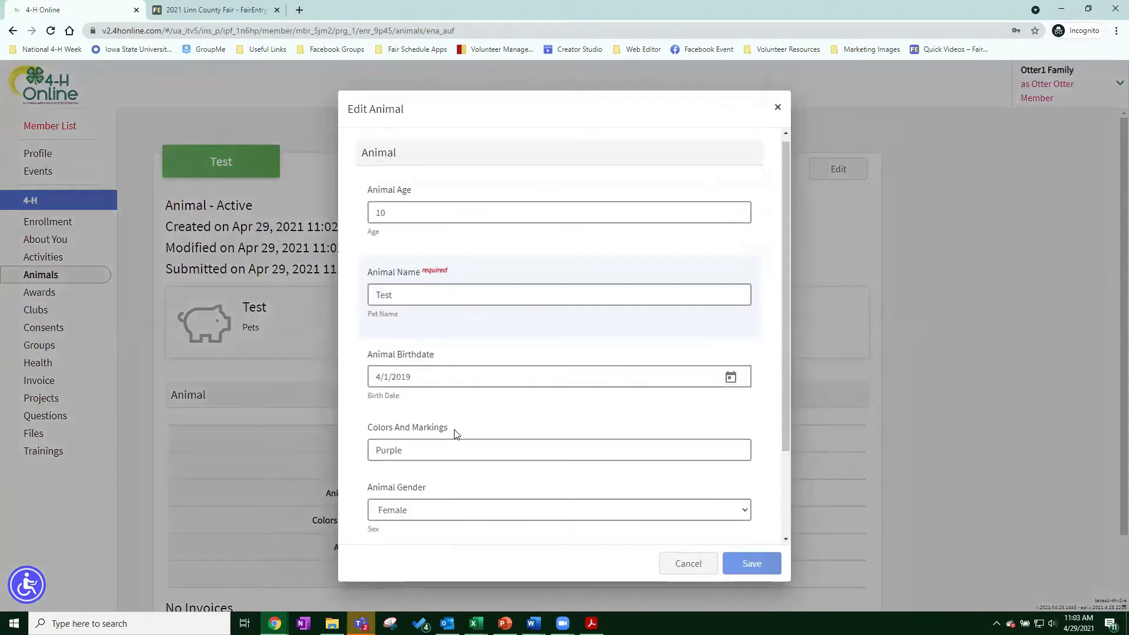
scroll(470, 516, down, 2)
click(750, 563)
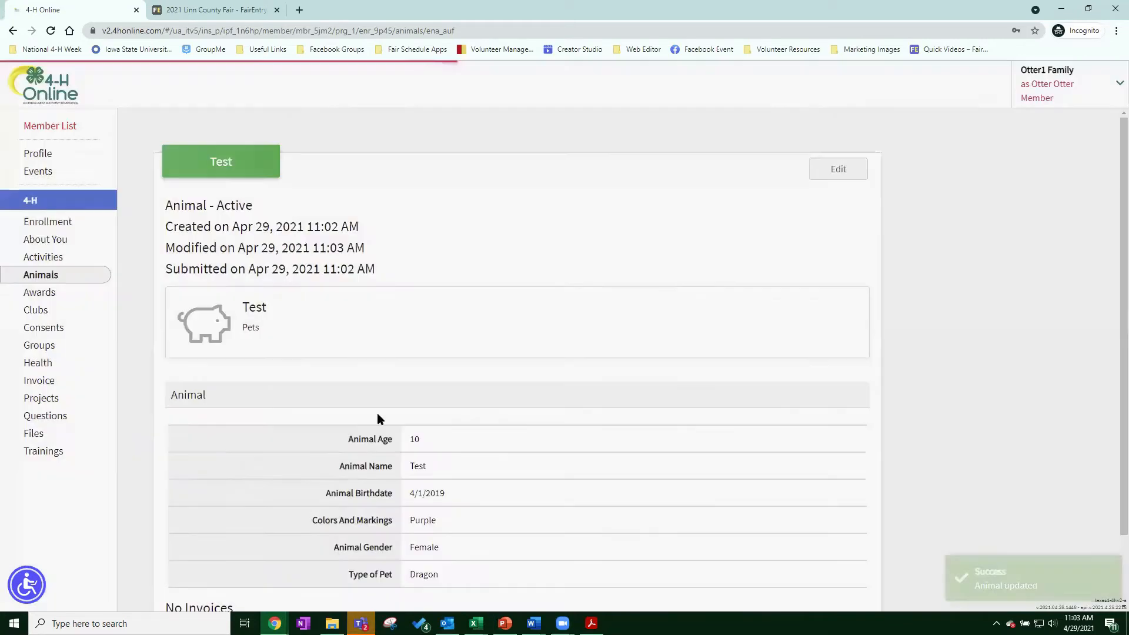
Return to the member's Animals list, cancelling out of Add an Animal.
scroll(367, 350, down, 2)
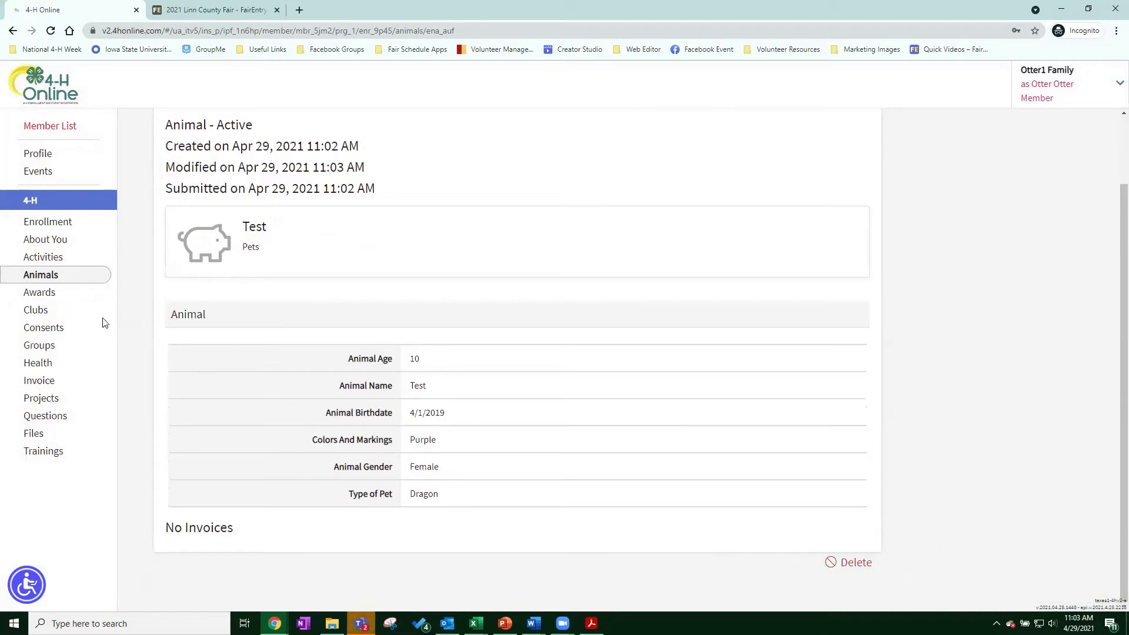
click(51, 283)
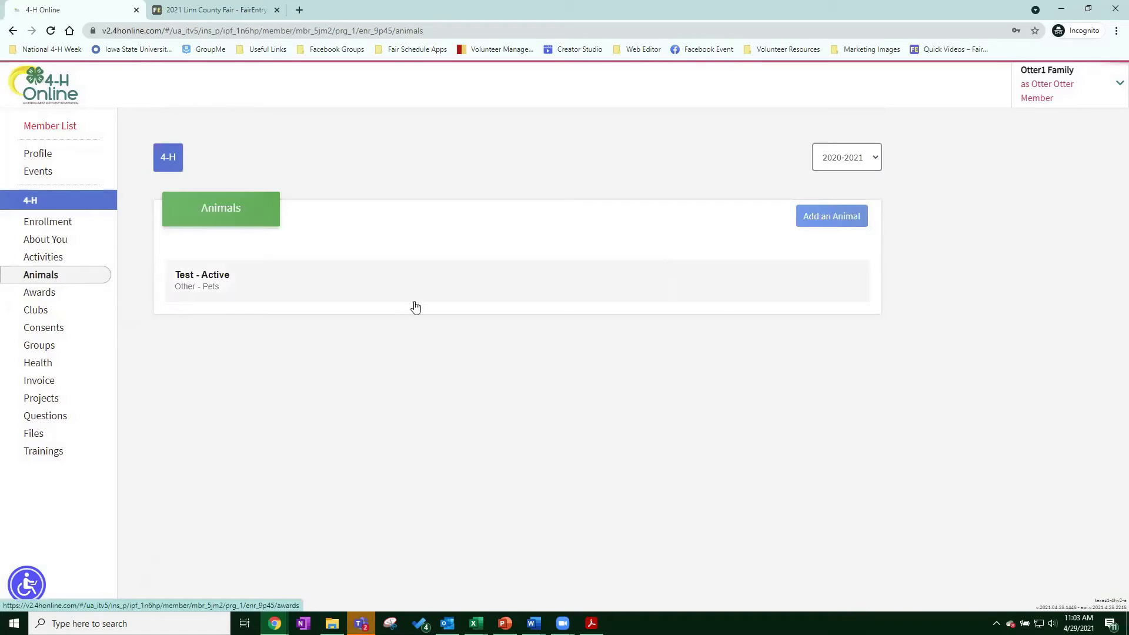
click(843, 219)
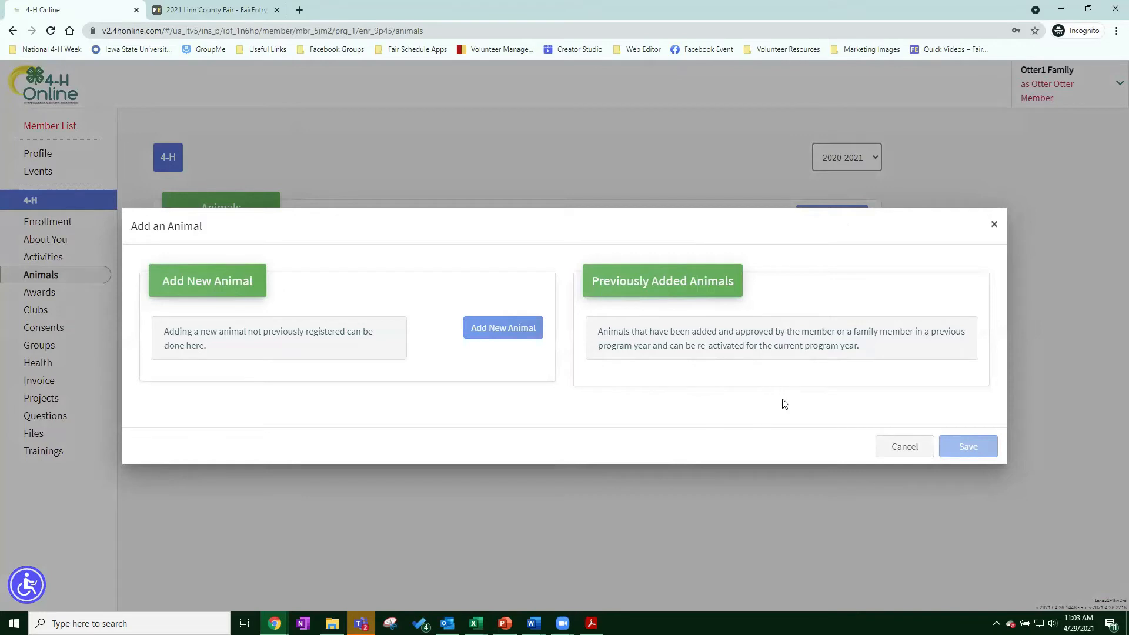
click(919, 453)
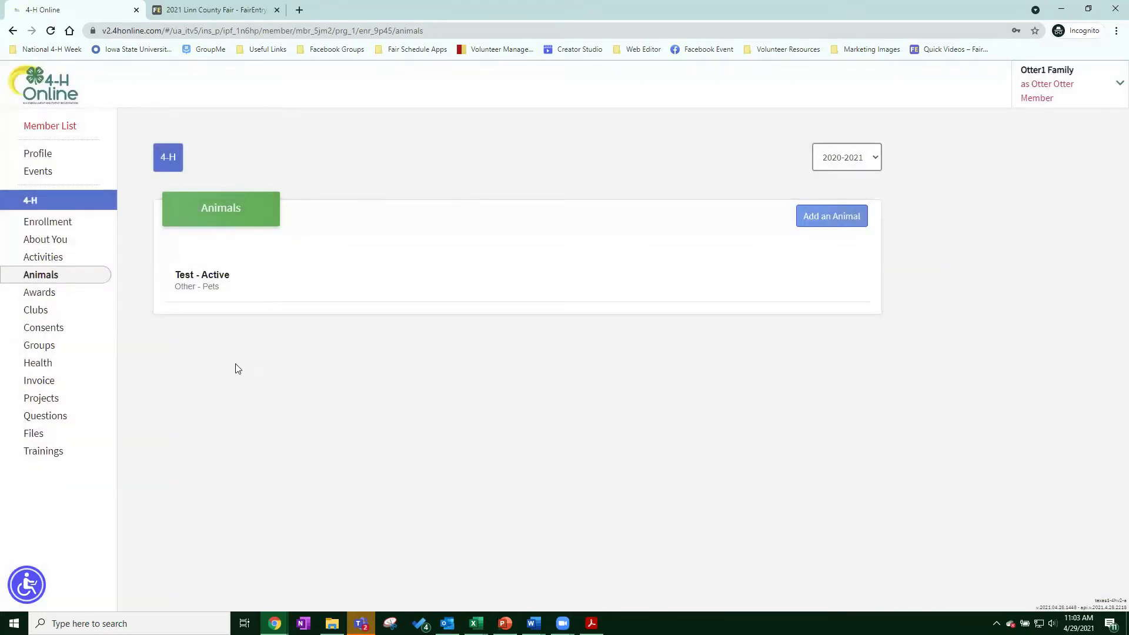
Log in to FairEntry's 2021 Linn County Fair with the 4-H Online account credentials.
click(215, 11)
scroll(781, 237, down, 3)
scroll(776, 223, up, 3)
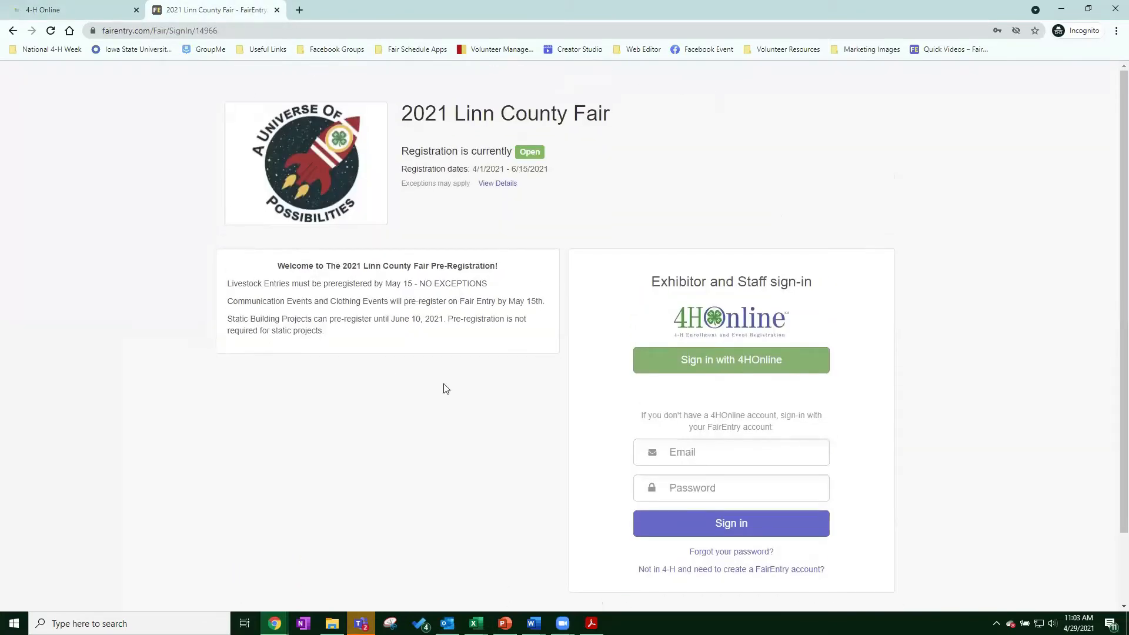
click(737, 371)
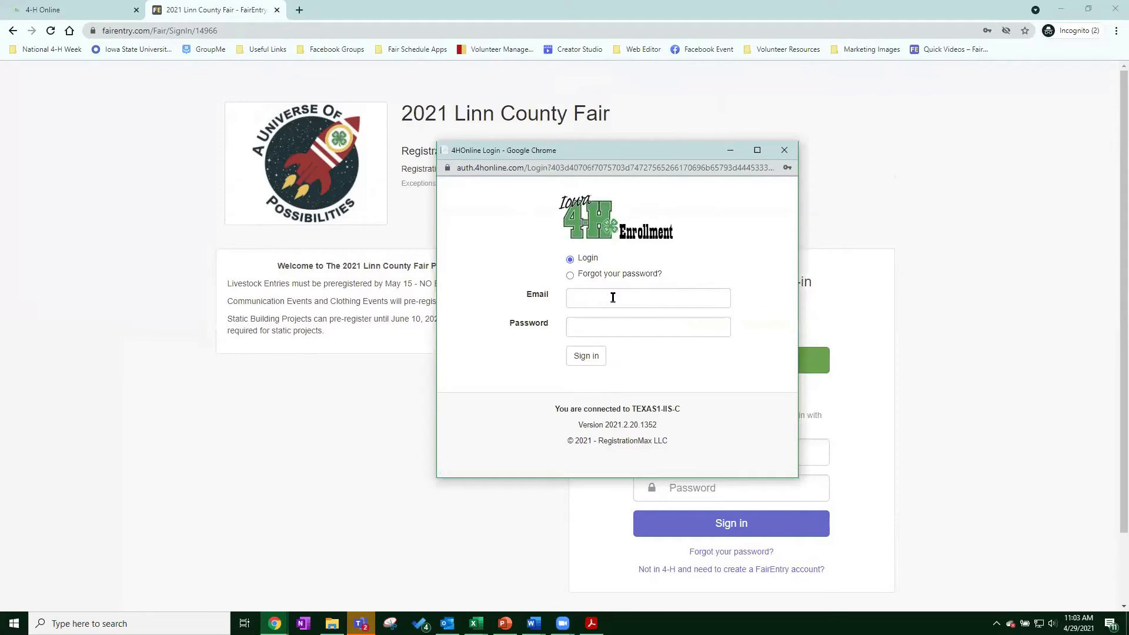
click(613, 298)
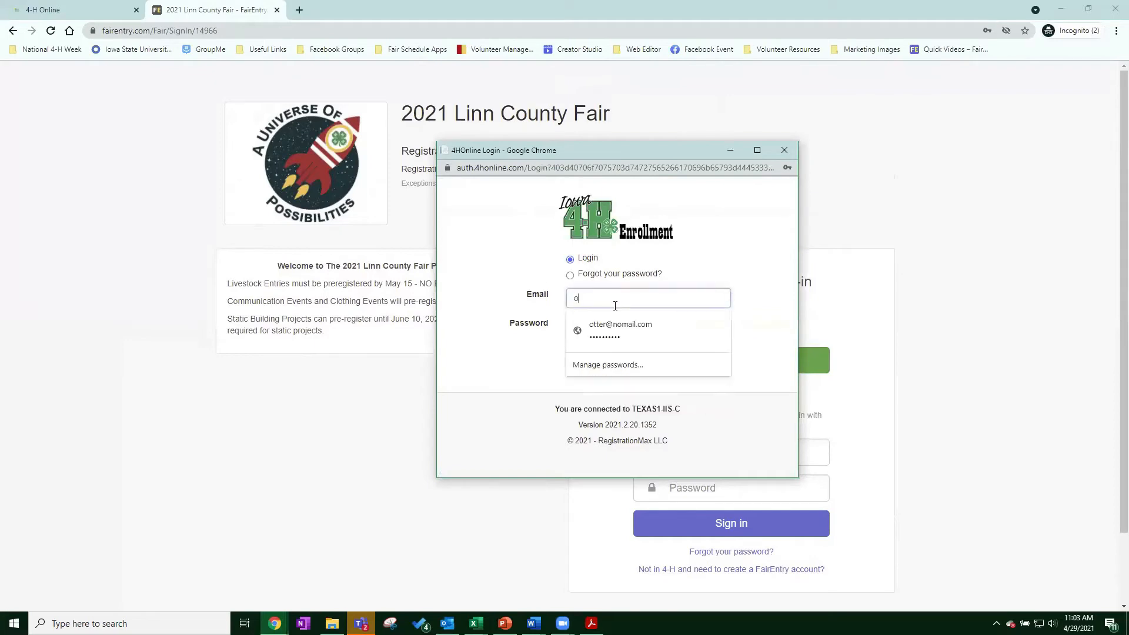
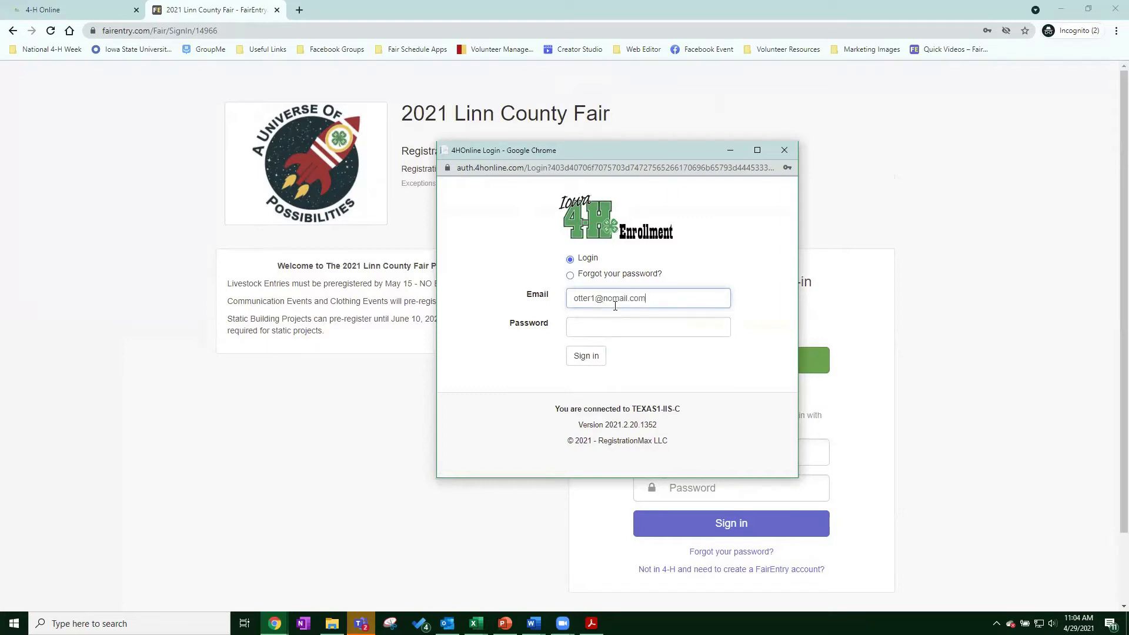
key(Tab)
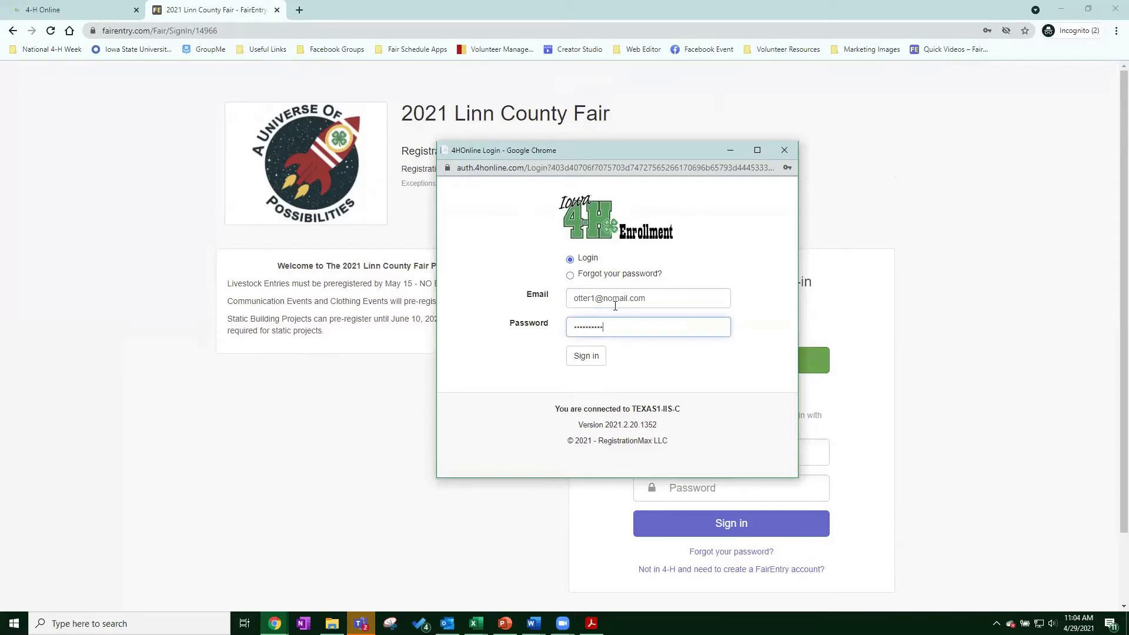
click(590, 361)
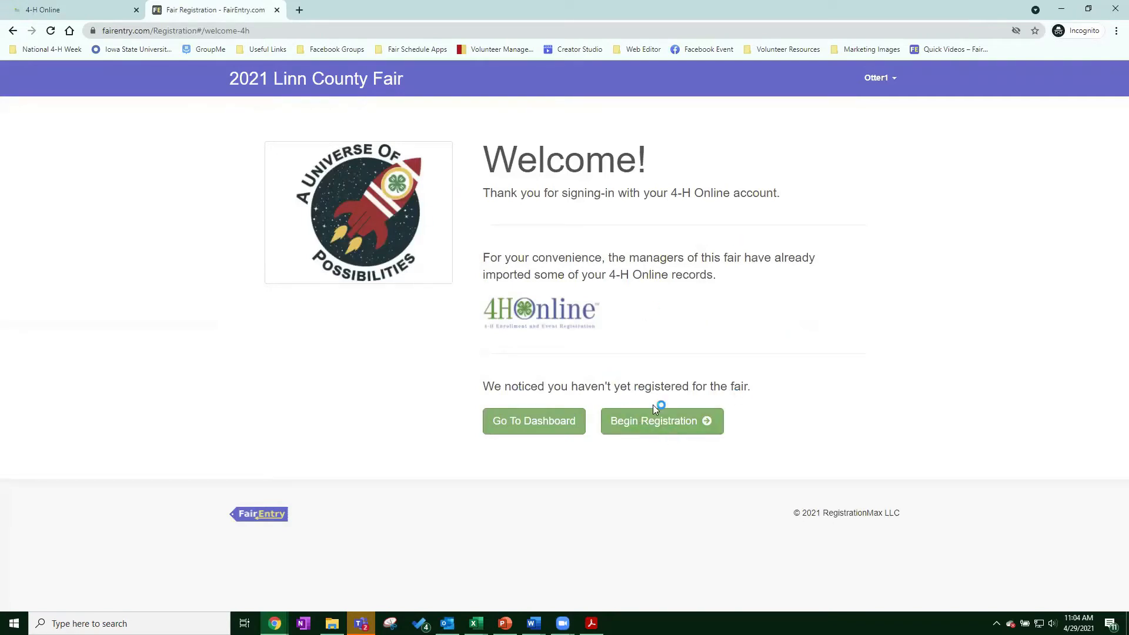
Begin an individual registration with the existing member as exhibitor.
click(681, 432)
click(558, 240)
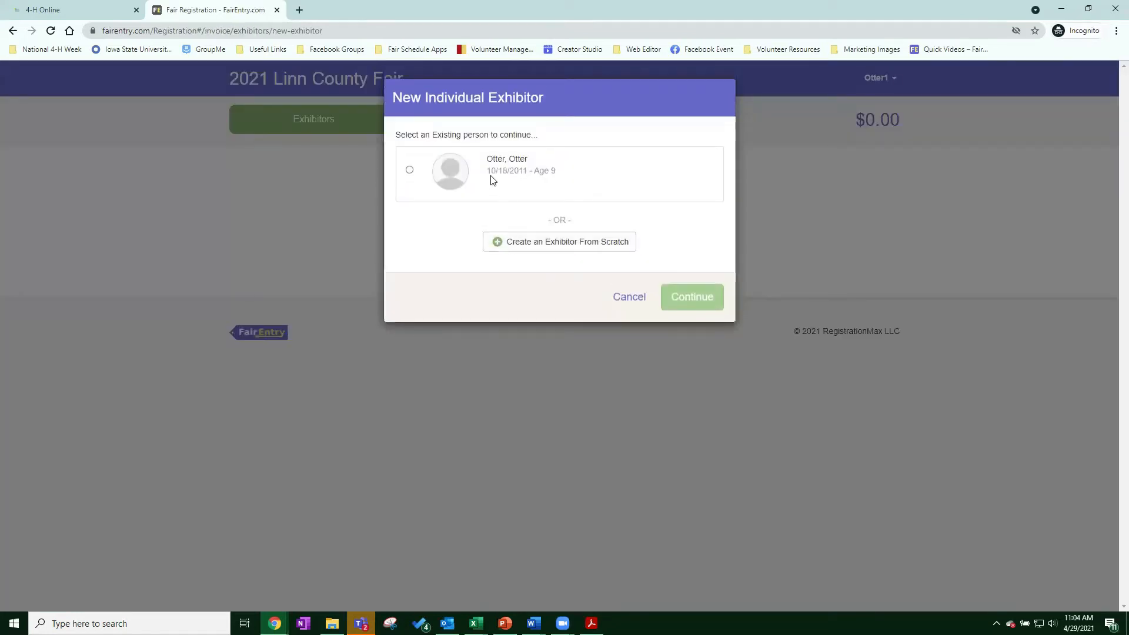
click(492, 180)
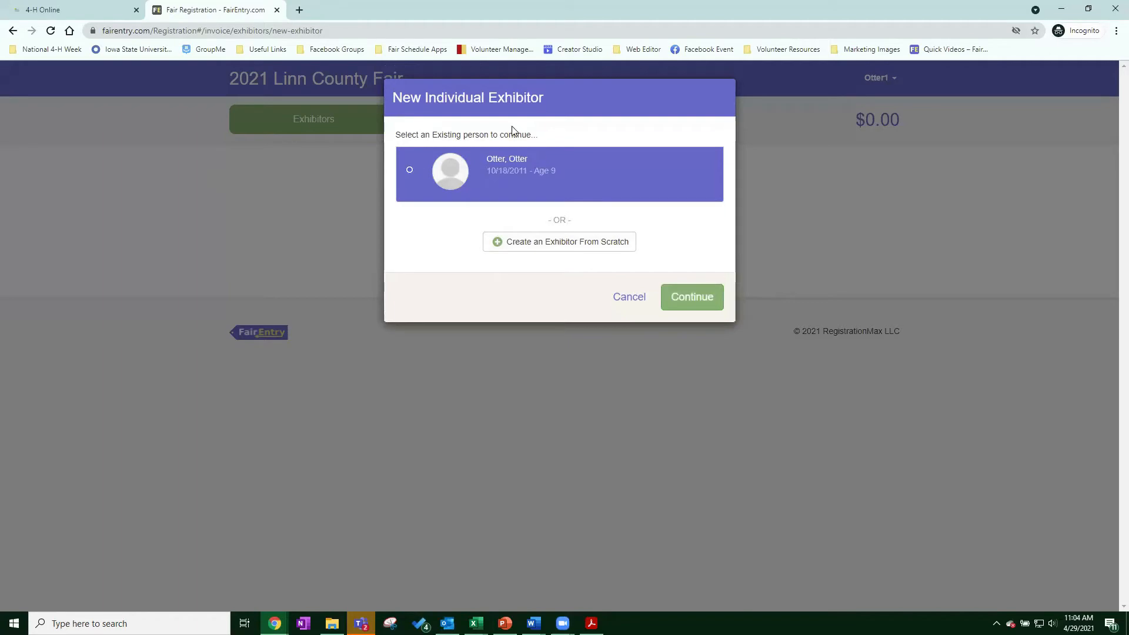
click(692, 297)
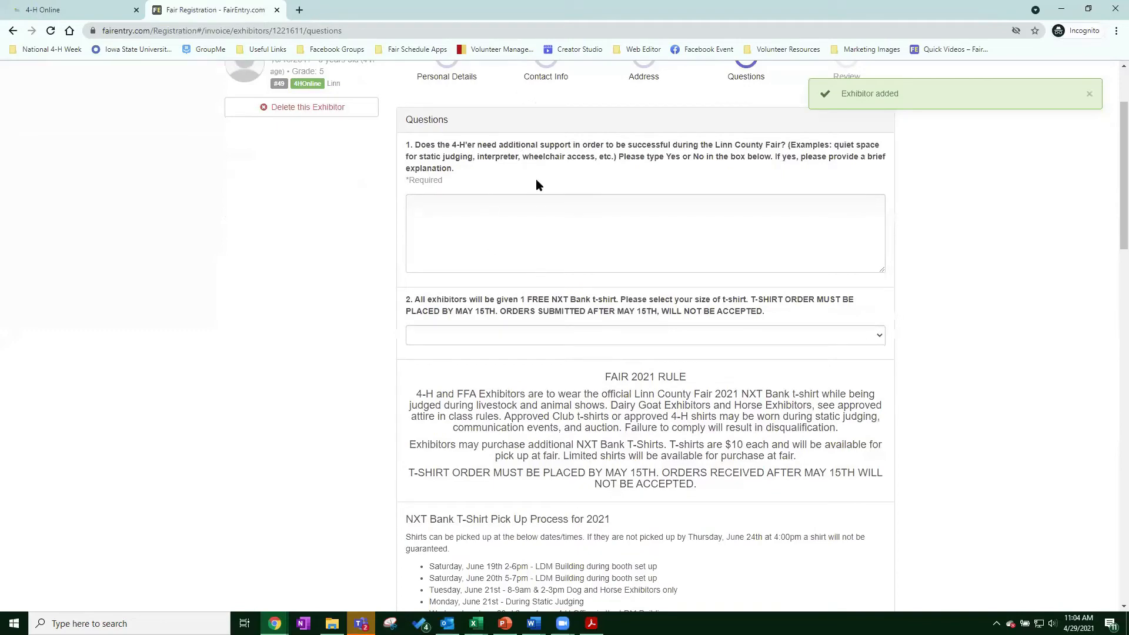
Answer NO to extra support and choose an Adult Small free T-shirt.
scroll(535, 290, down, 1)
click(512, 239)
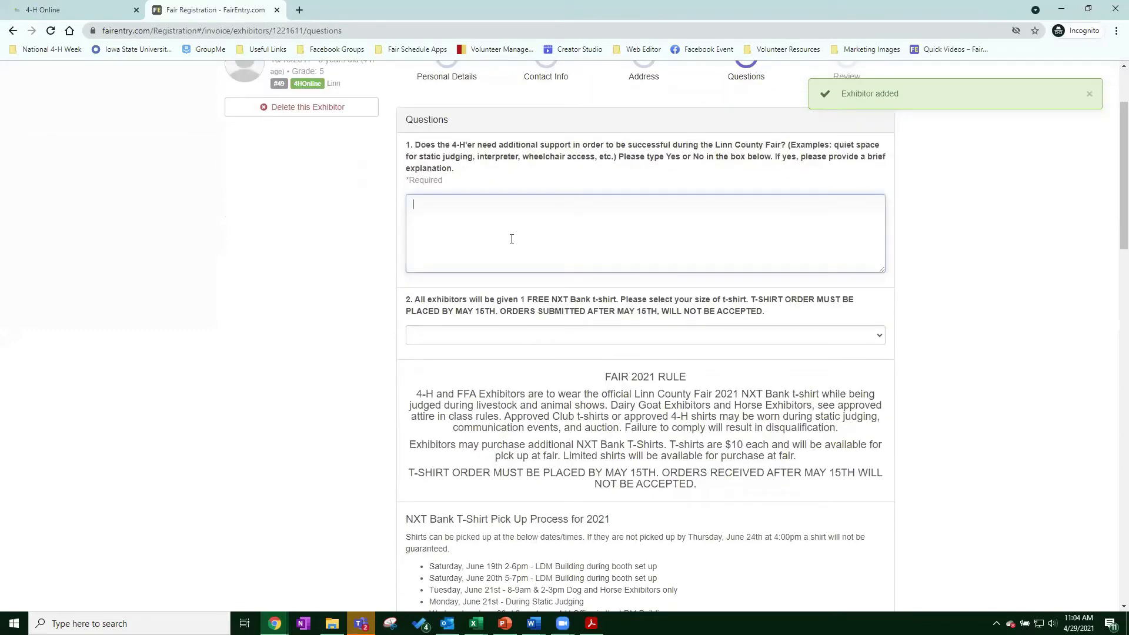
text(N)
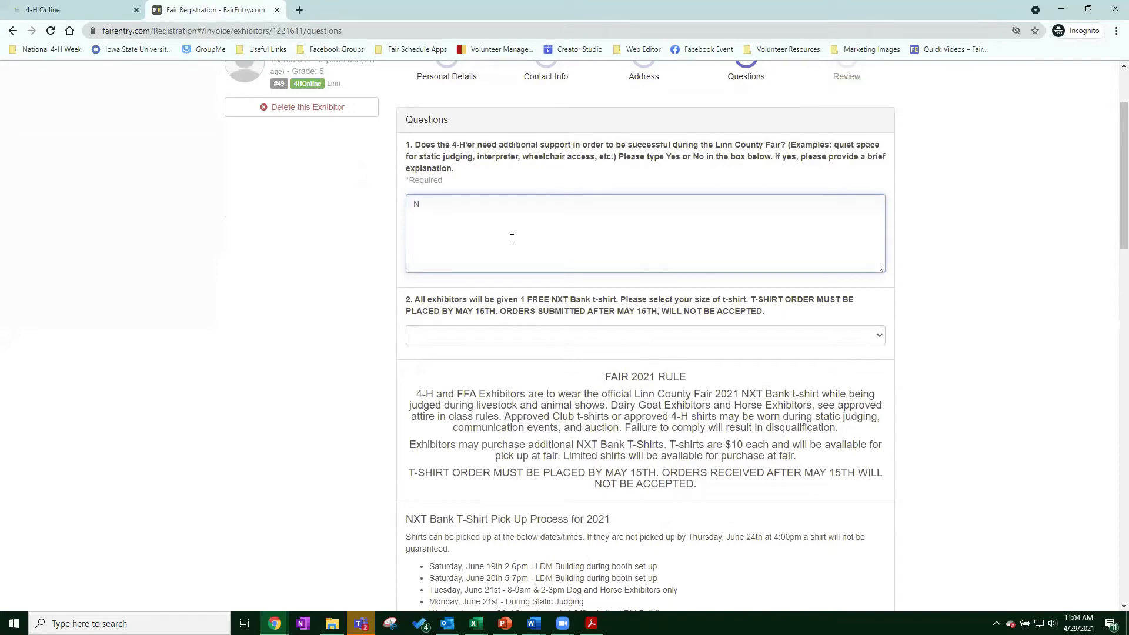
text(O)
scroll(511, 238, down, 1)
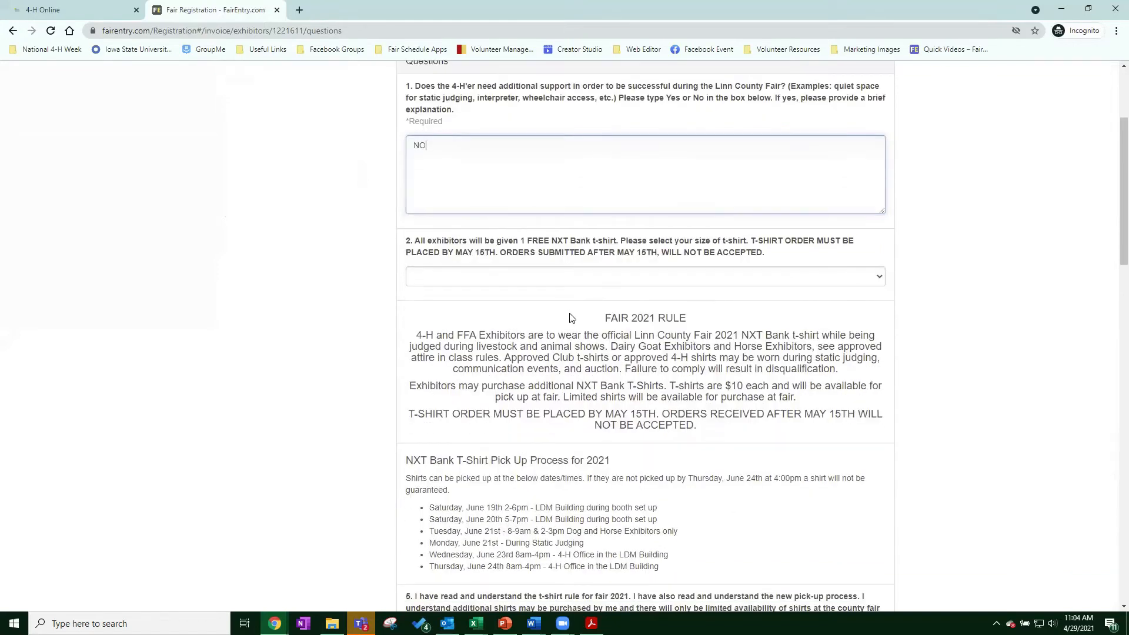
click(539, 275)
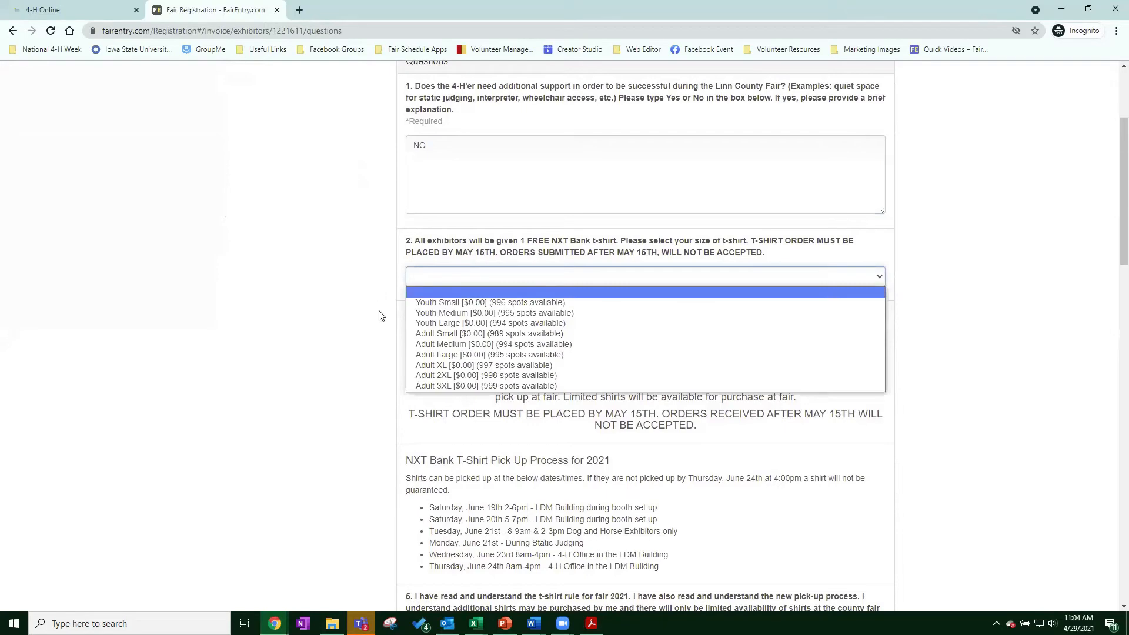
key(Down)
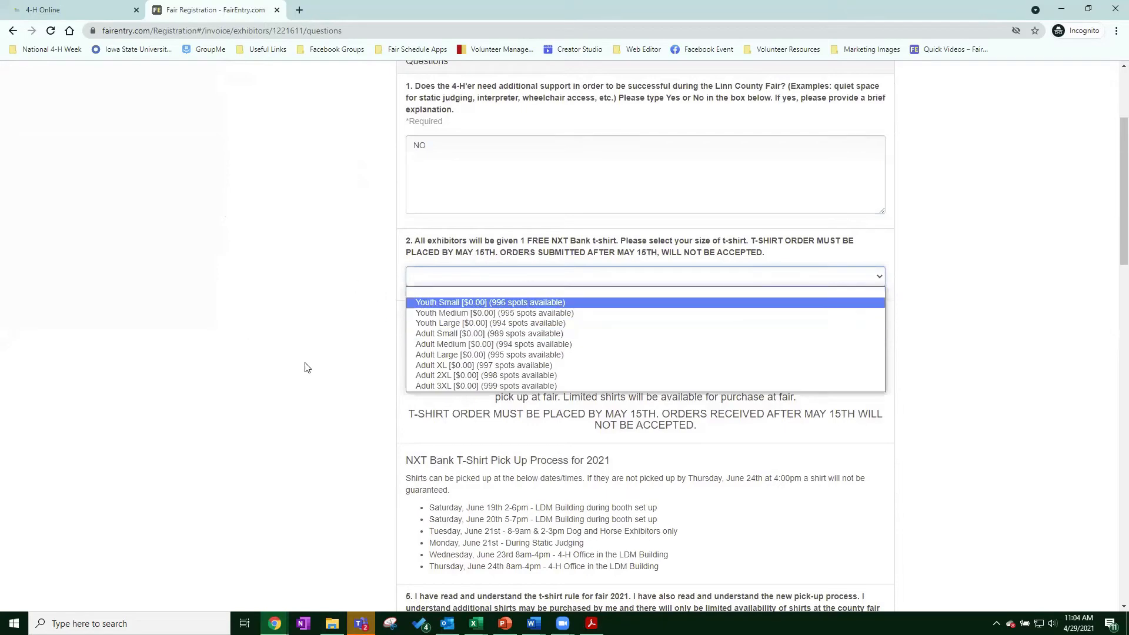
click(453, 333)
Agree to the T-shirt rule in question 5 and save the answers.
scroll(749, 241, down, 3)
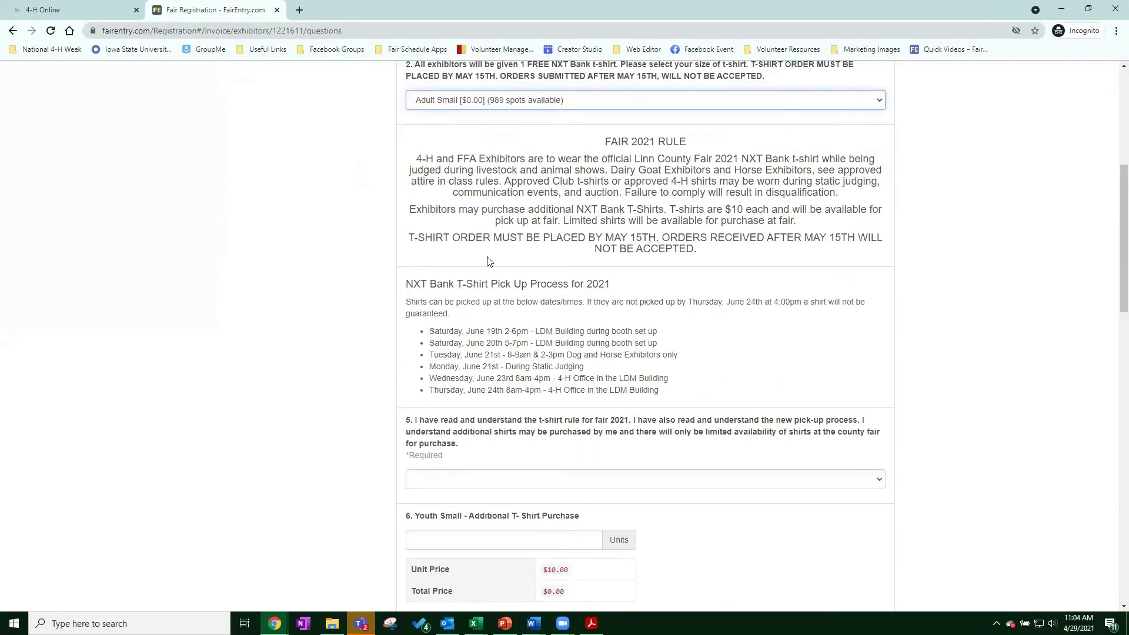
scroll(735, 269, down, 2)
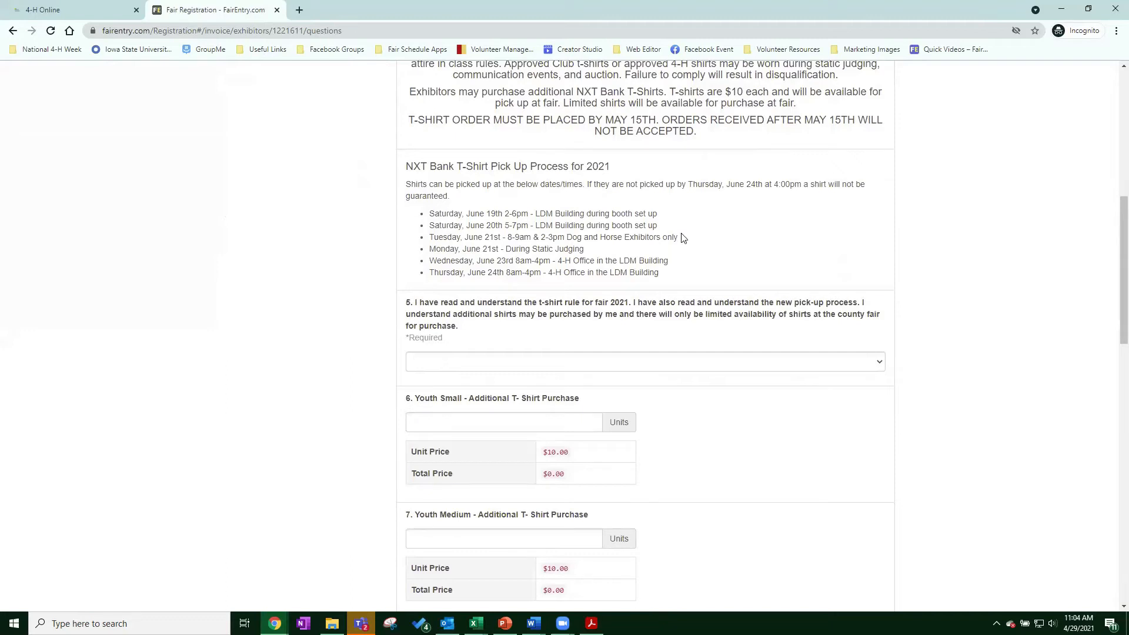
right_click(726, 191)
click(717, 194)
scroll(518, 259, down, 1)
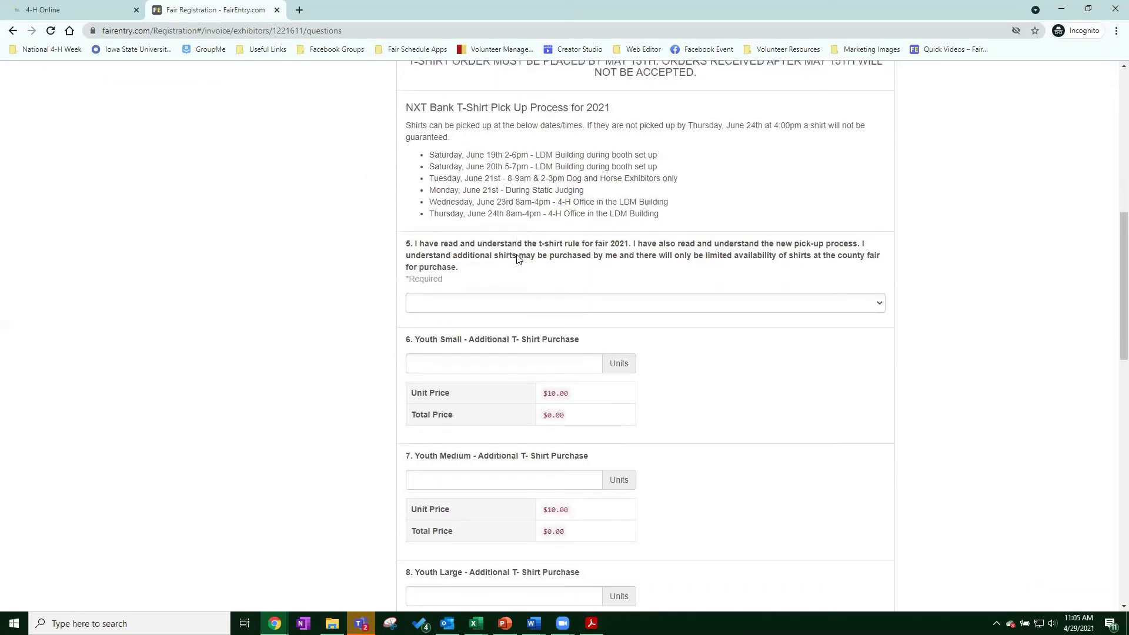
click(455, 304)
click(447, 328)
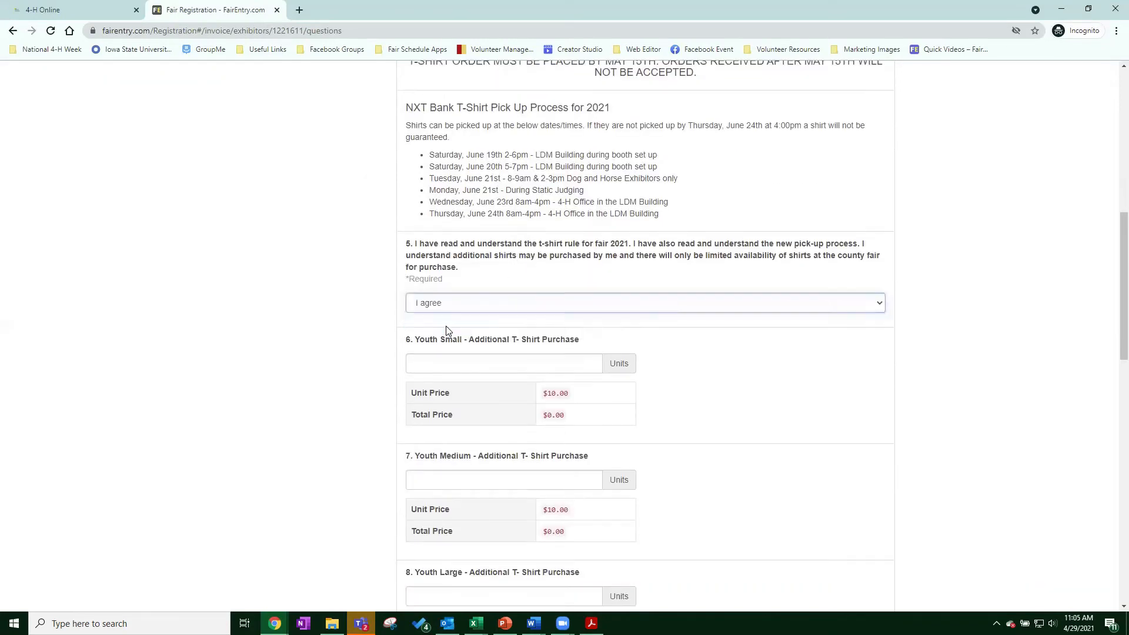
scroll(526, 302, down, 6)
scroll(557, 257, down, 9)
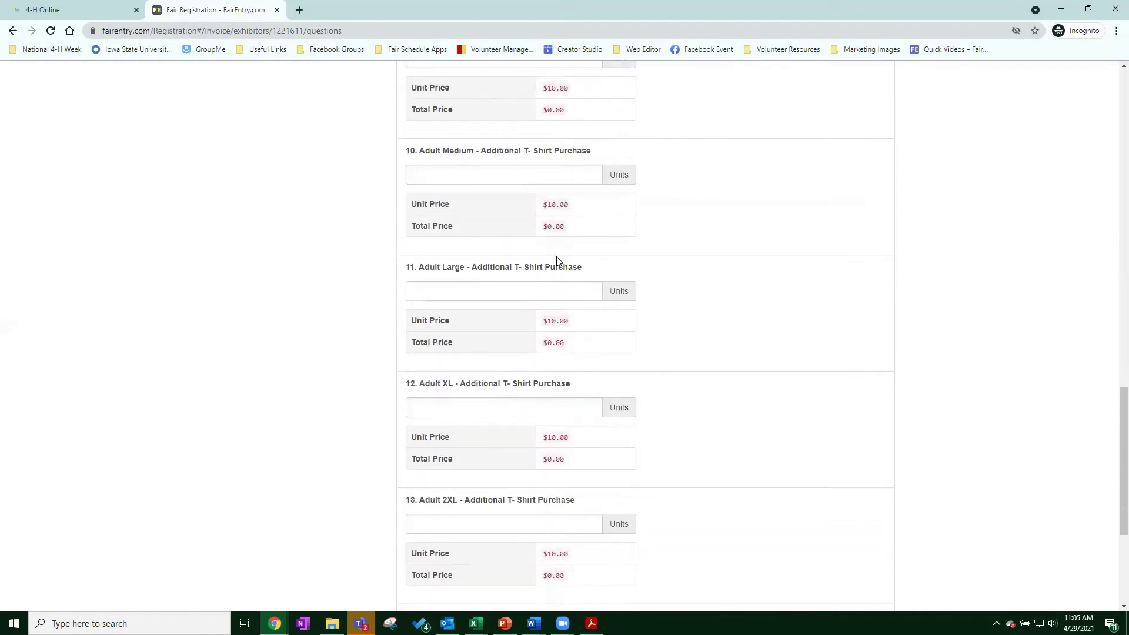
click(867, 501)
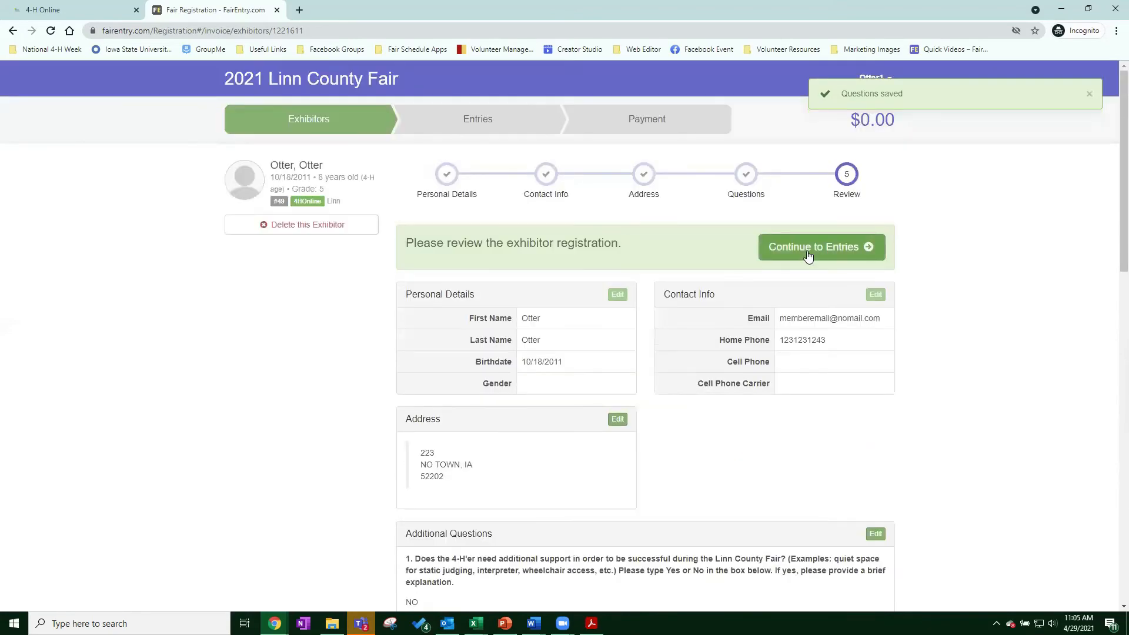
Start a Pet department entry in division 308: Pet, class Senior Members.
click(808, 254)
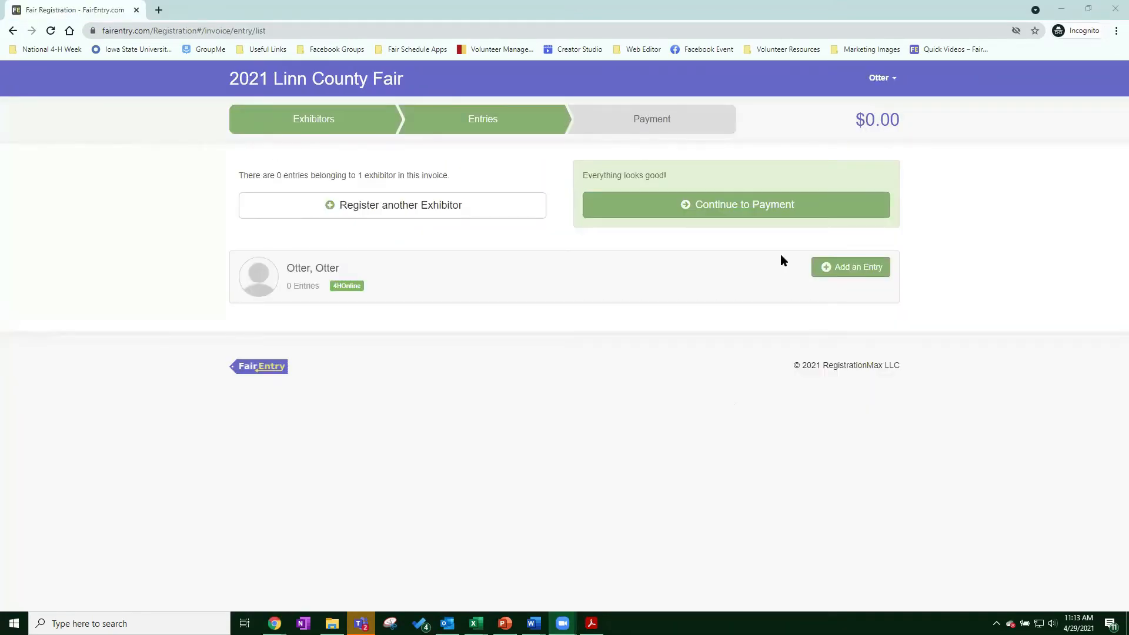
click(846, 271)
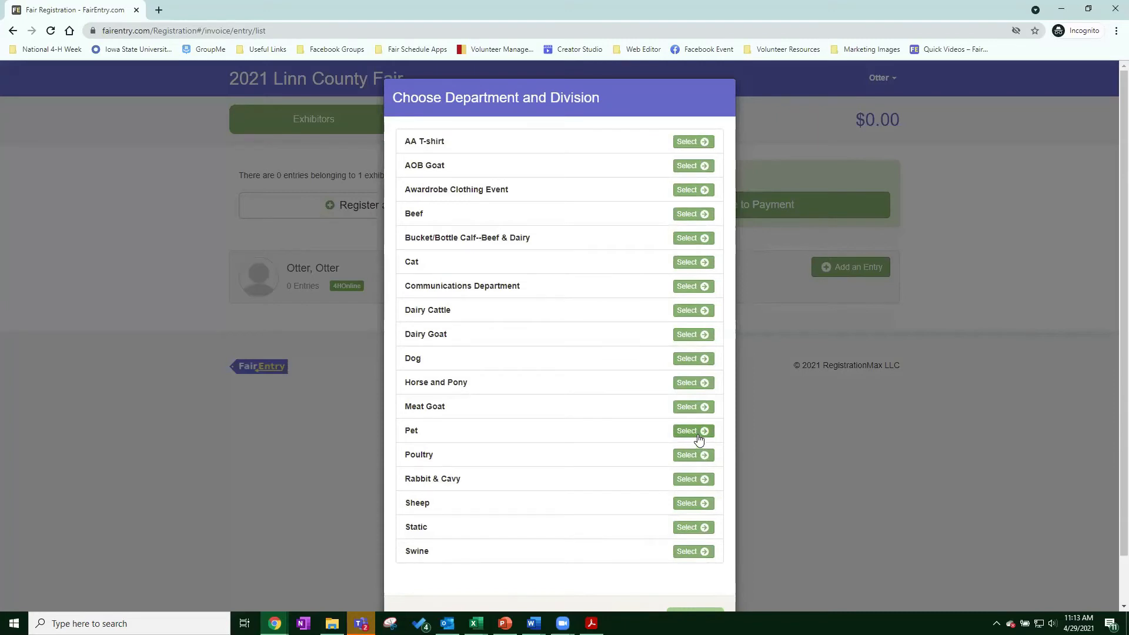
click(697, 432)
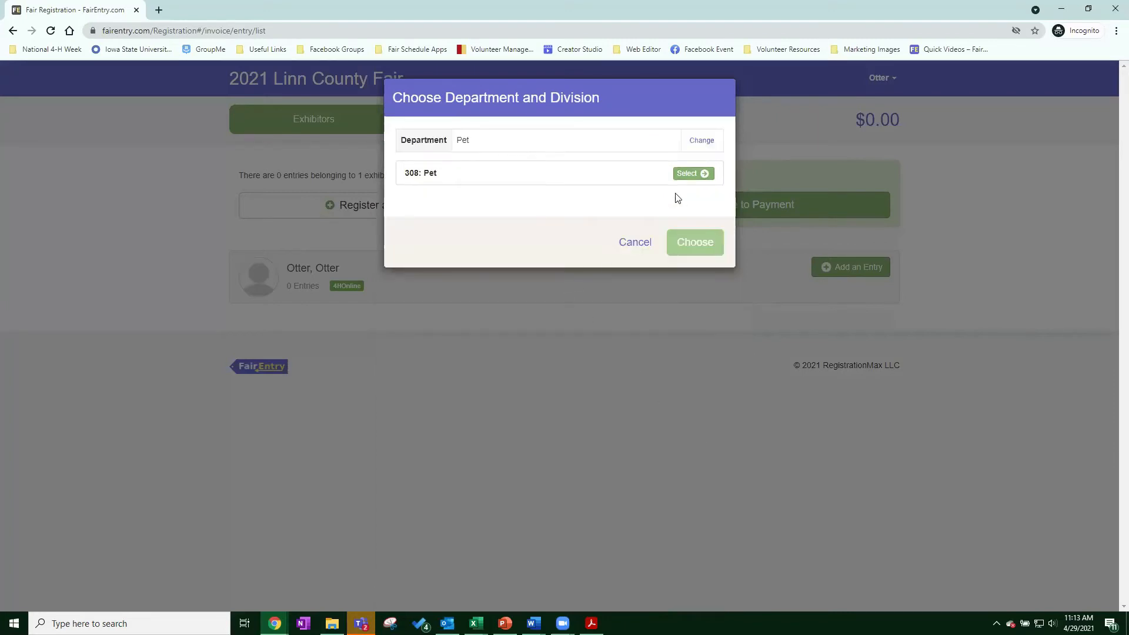
click(692, 173)
click(689, 239)
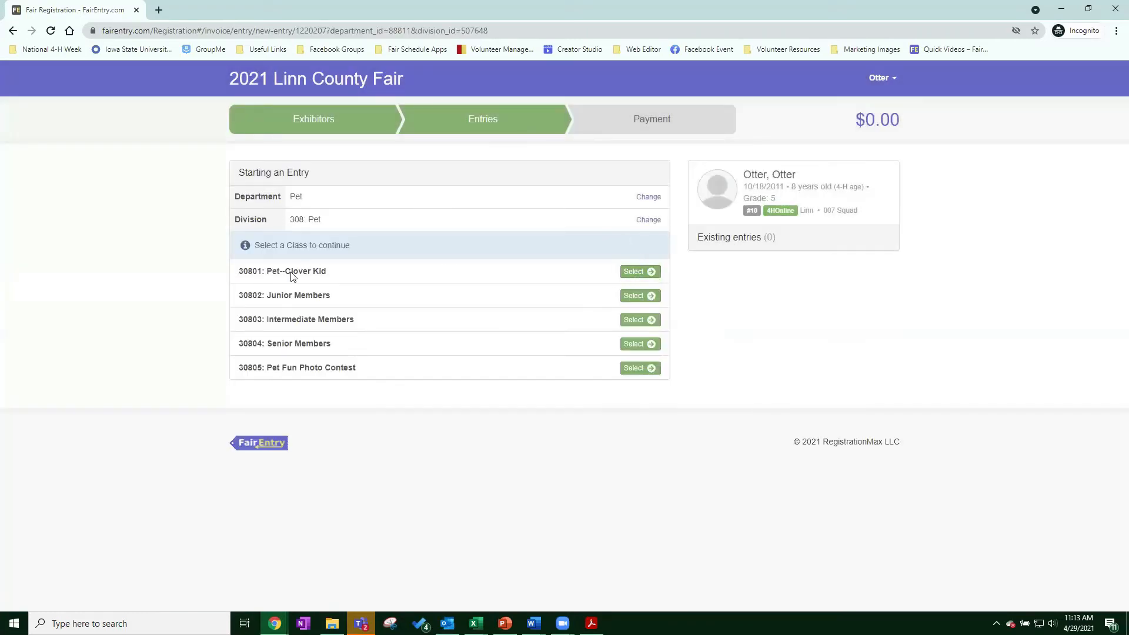
click(633, 345)
click(618, 277)
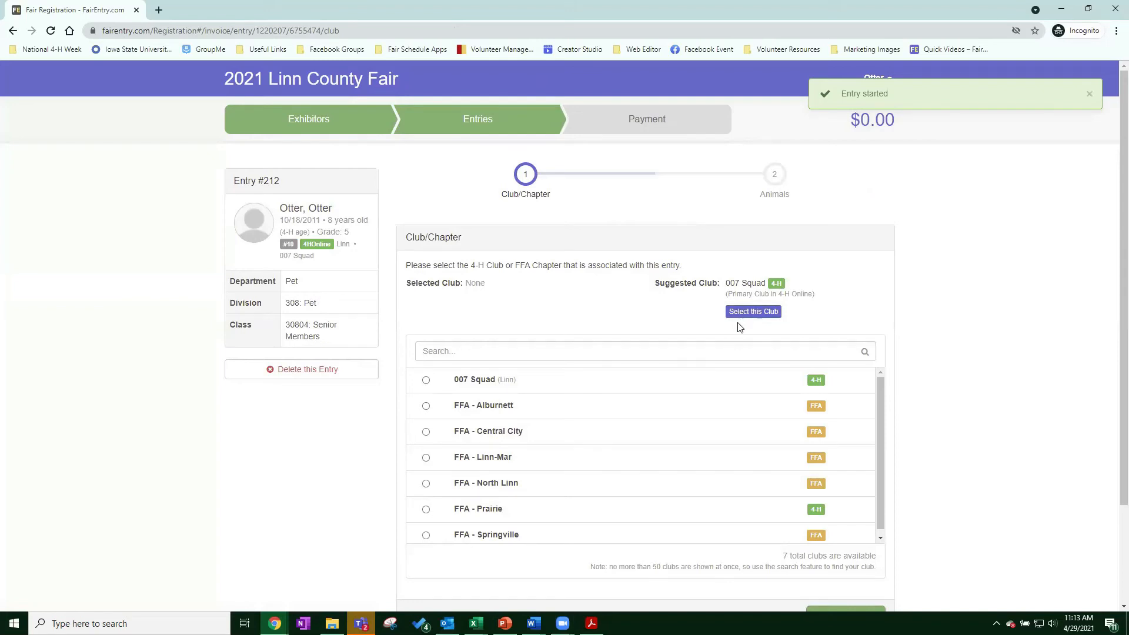
Assign the 007 Squad club and attach the pet ABCD to entry #212.
click(753, 312)
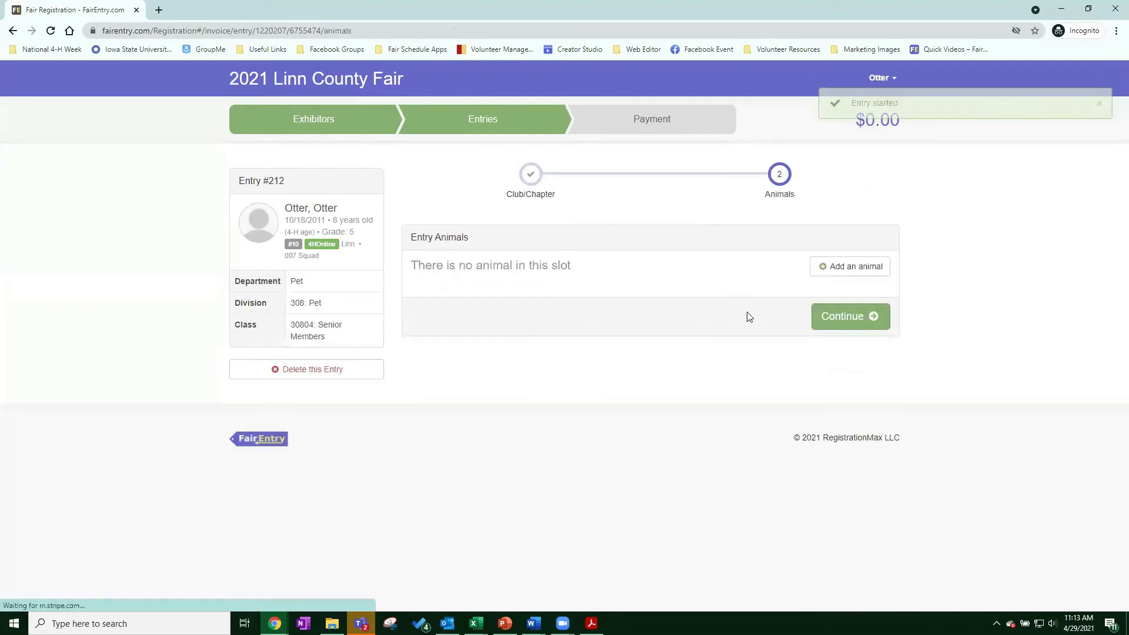
click(854, 271)
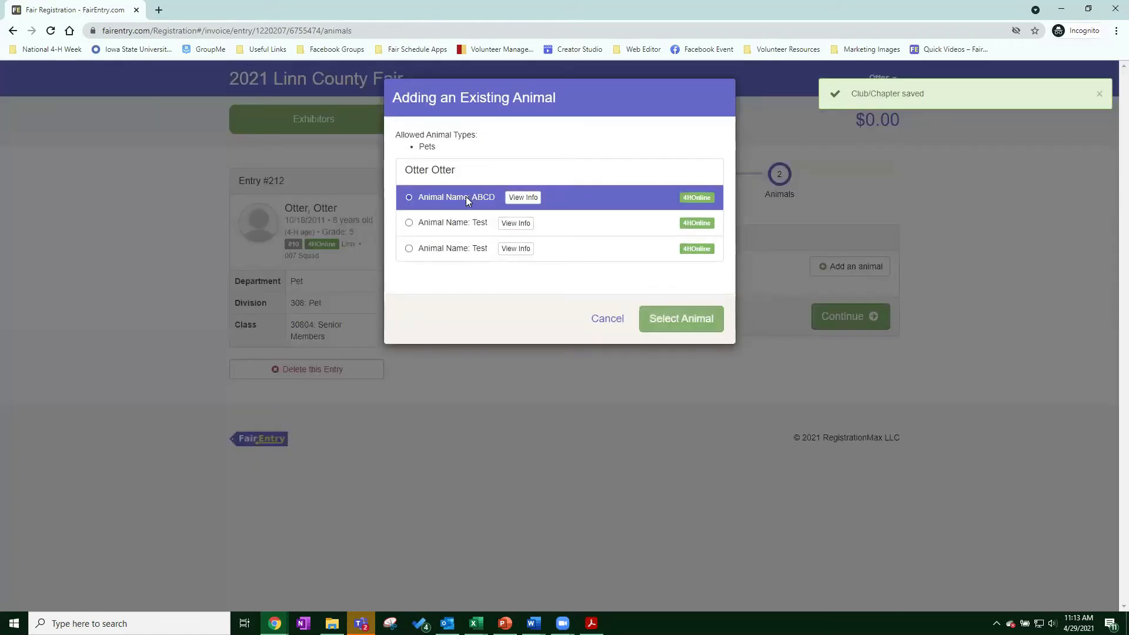
click(683, 323)
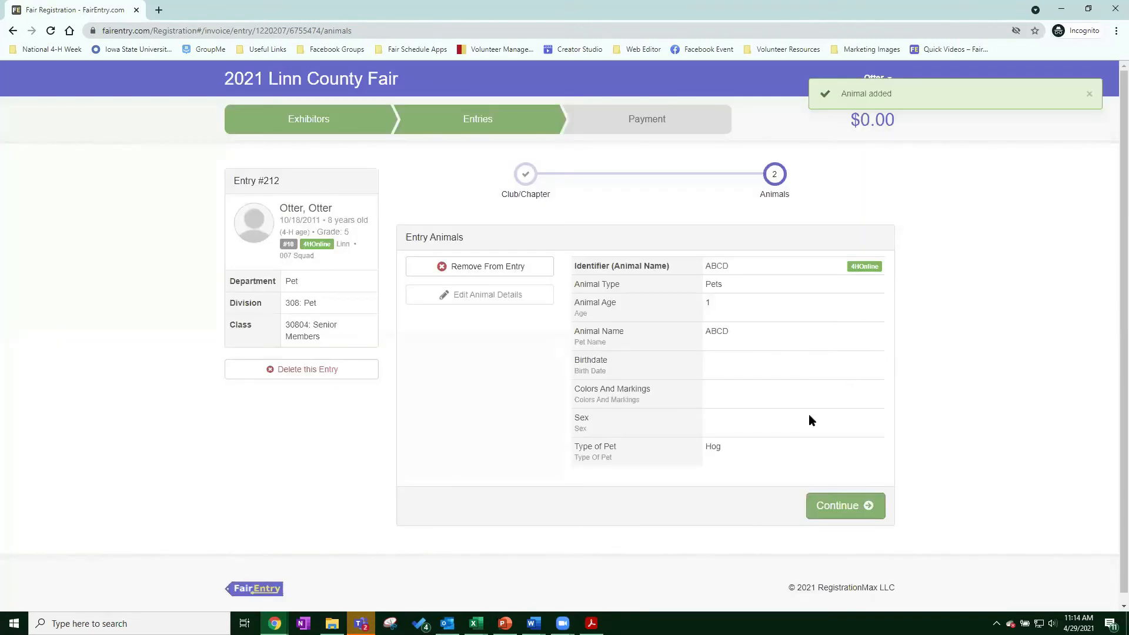
click(849, 519)
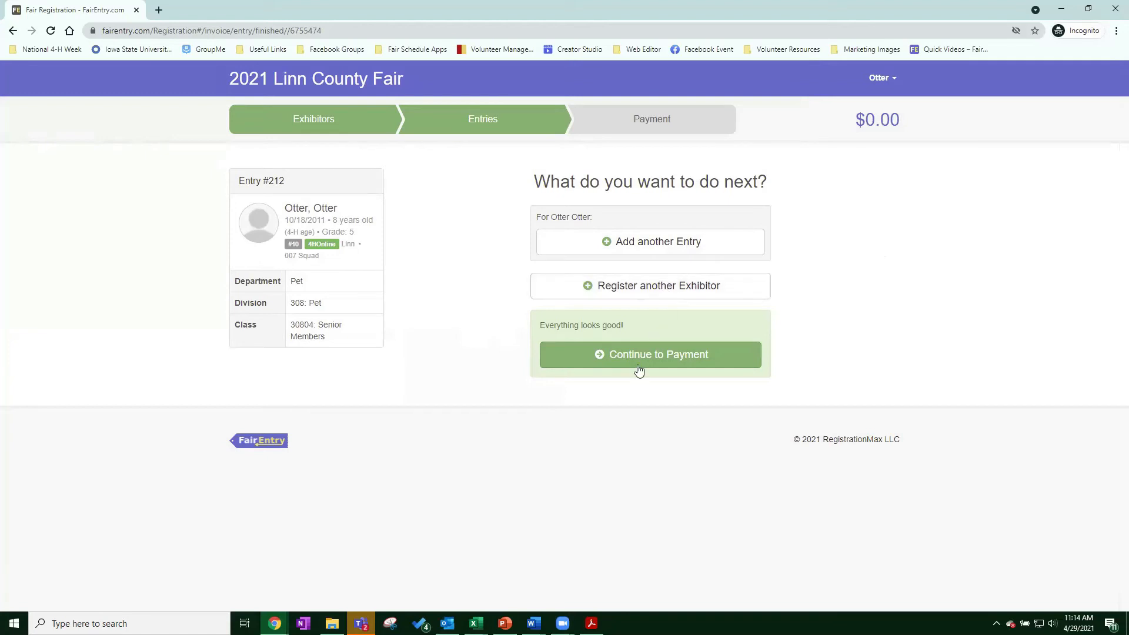
Start another entry in the Static department, division 106 Science, Engineering & Technology.
click(673, 250)
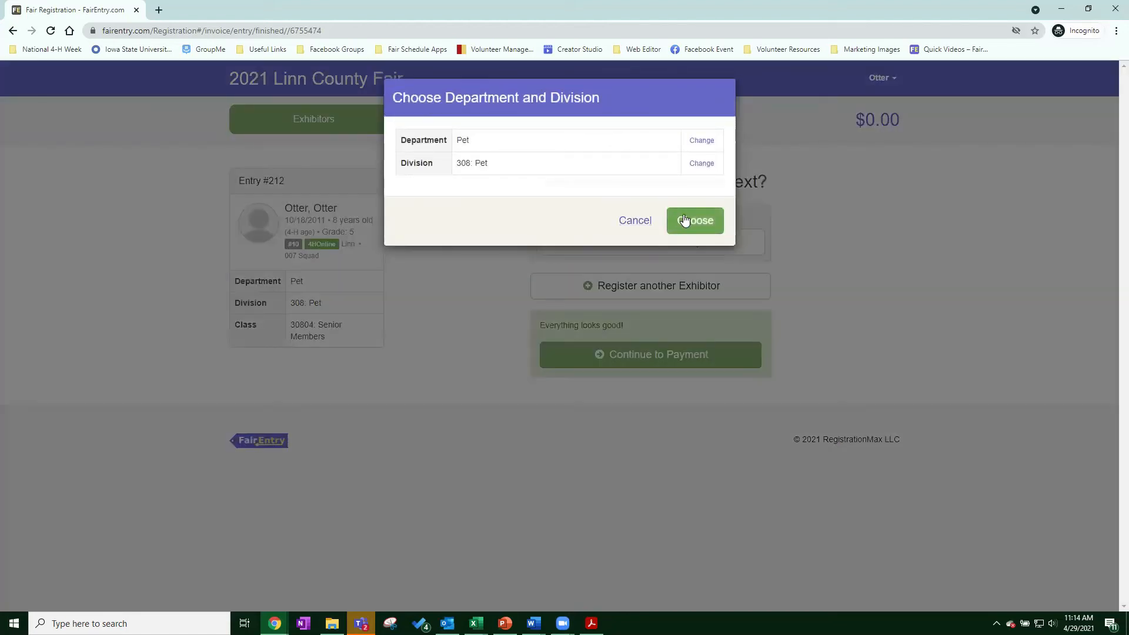
click(702, 141)
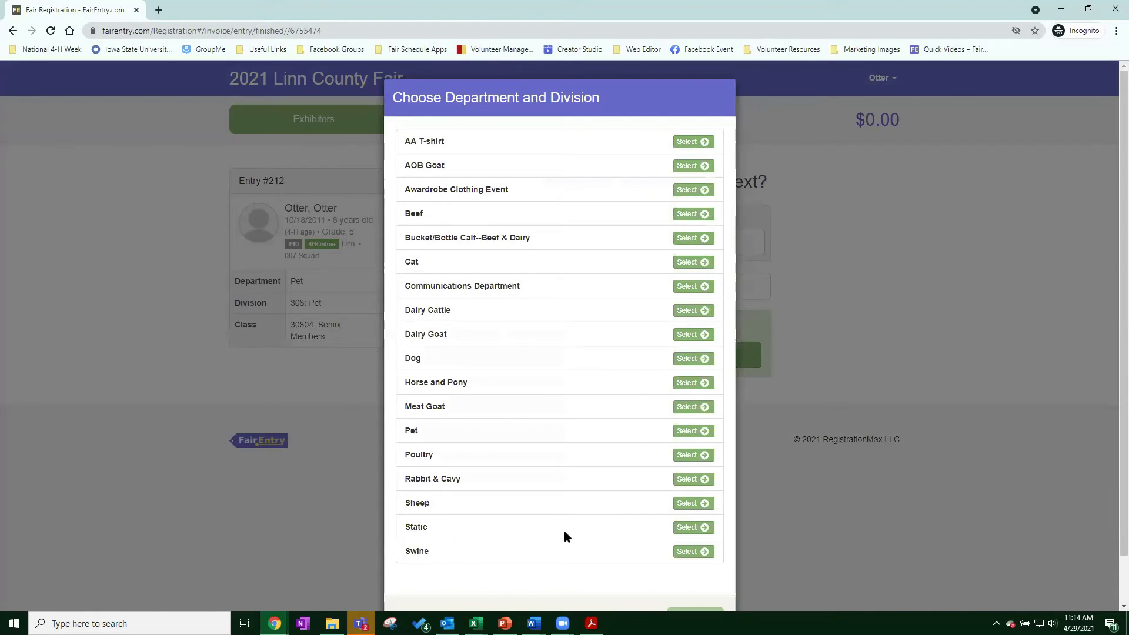
click(705, 527)
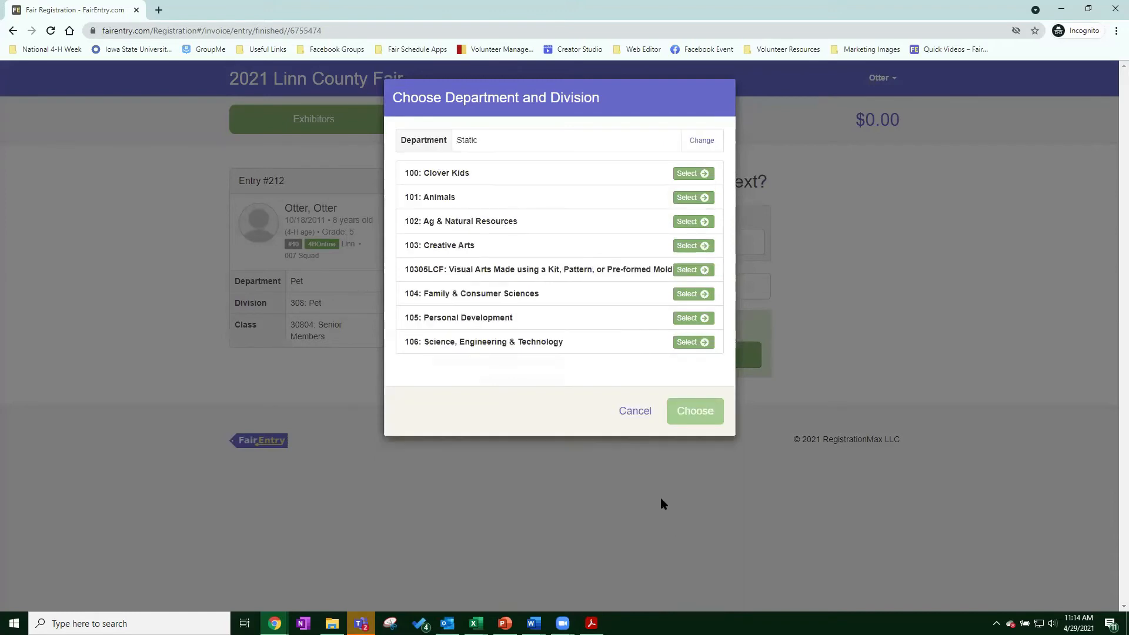
click(685, 345)
click(686, 227)
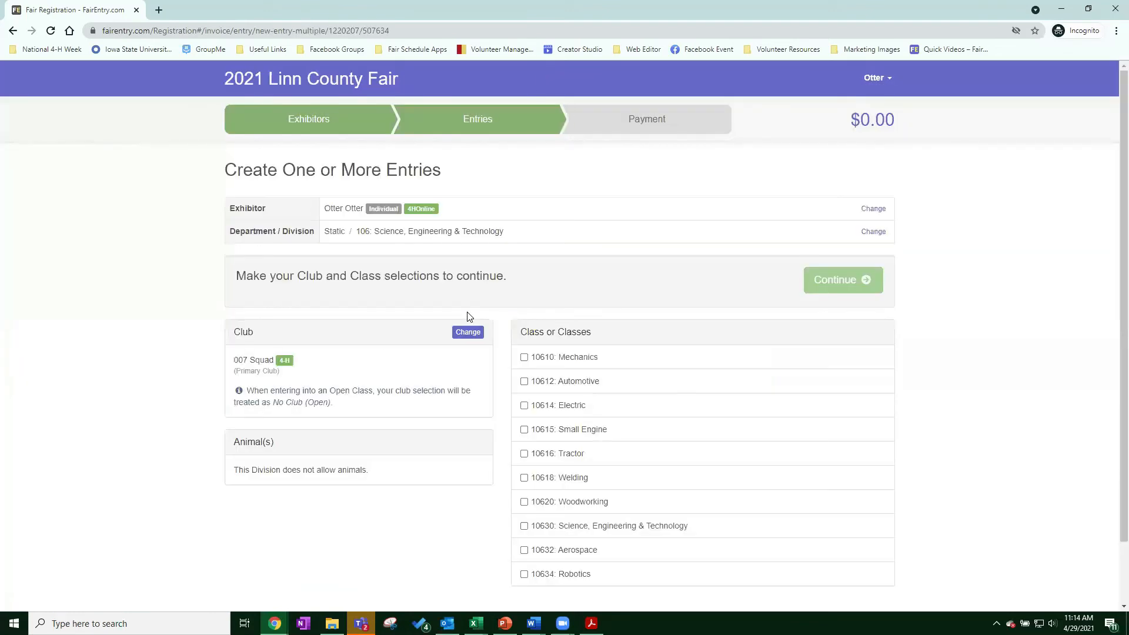
scroll(565, 280, down, 2)
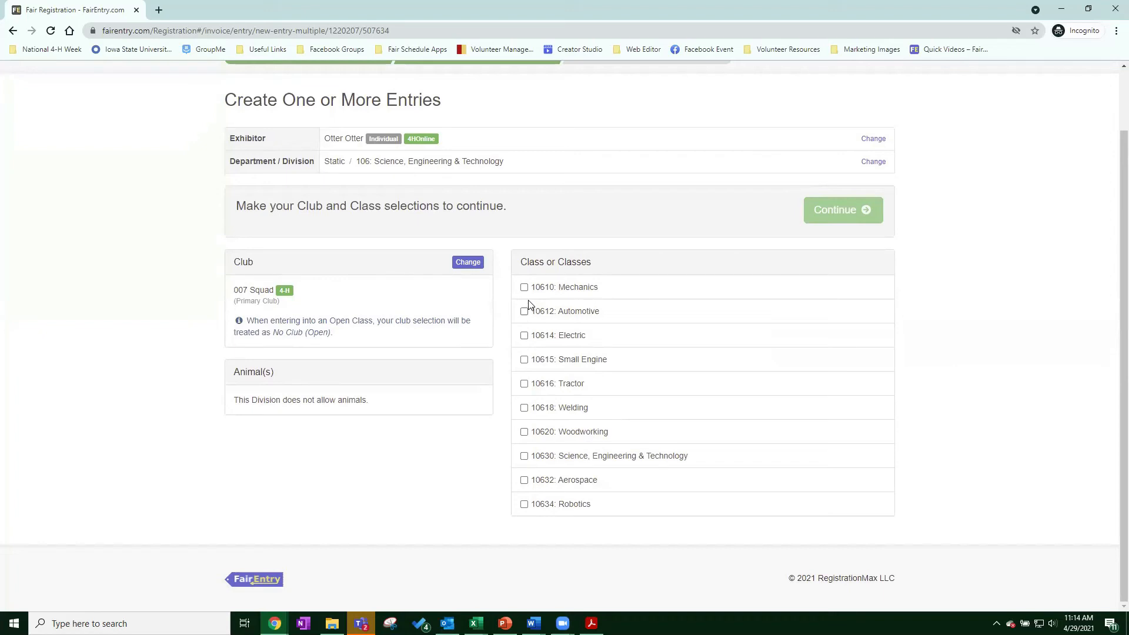
Select the Tractor, Welding and two Woodworking classes and create the four entries.
click(524, 384)
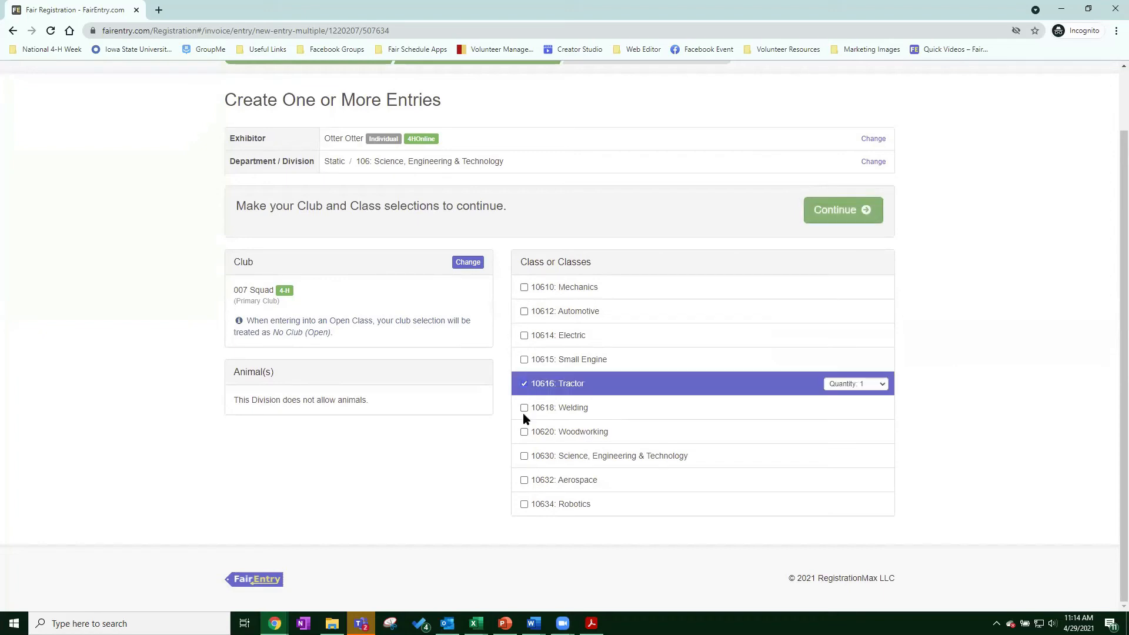
click(523, 411)
click(523, 435)
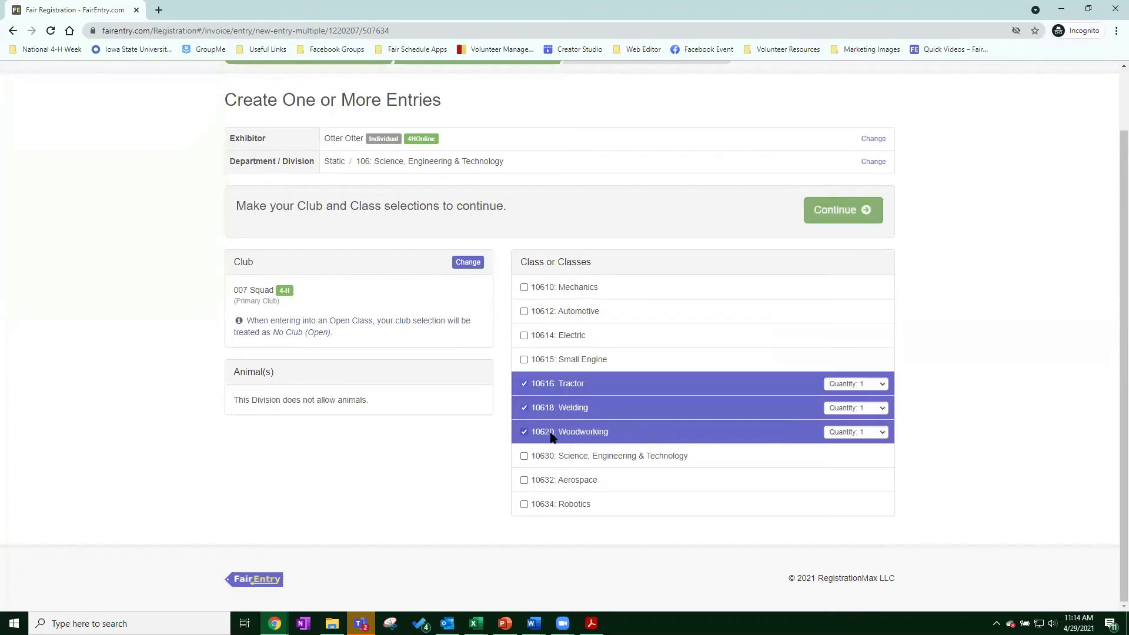
click(857, 432)
click(863, 453)
click(836, 222)
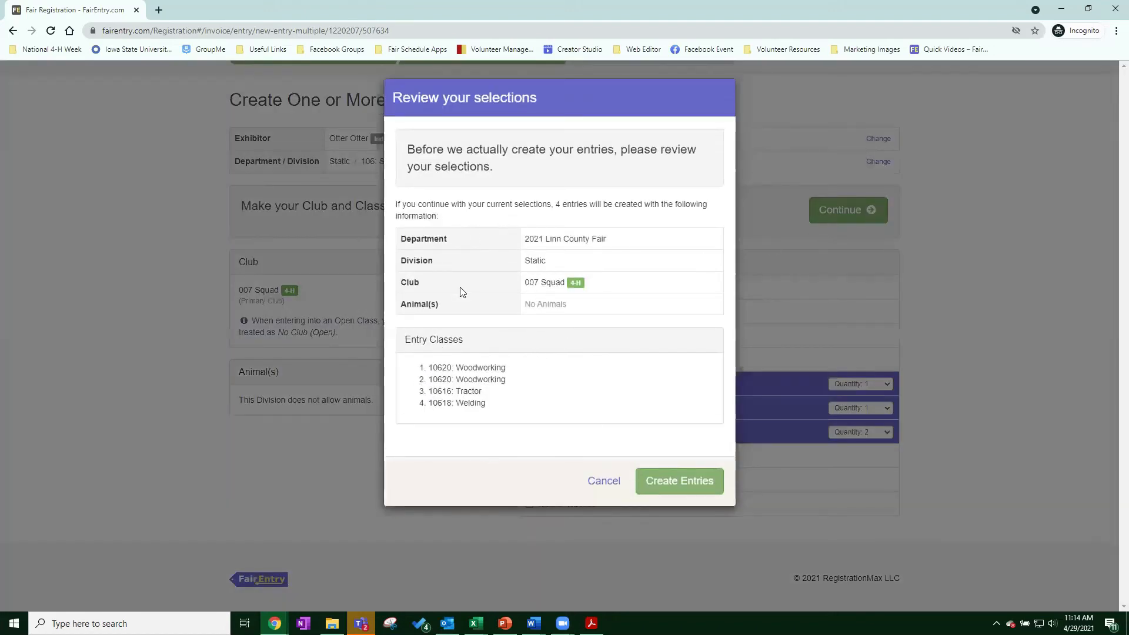
click(680, 482)
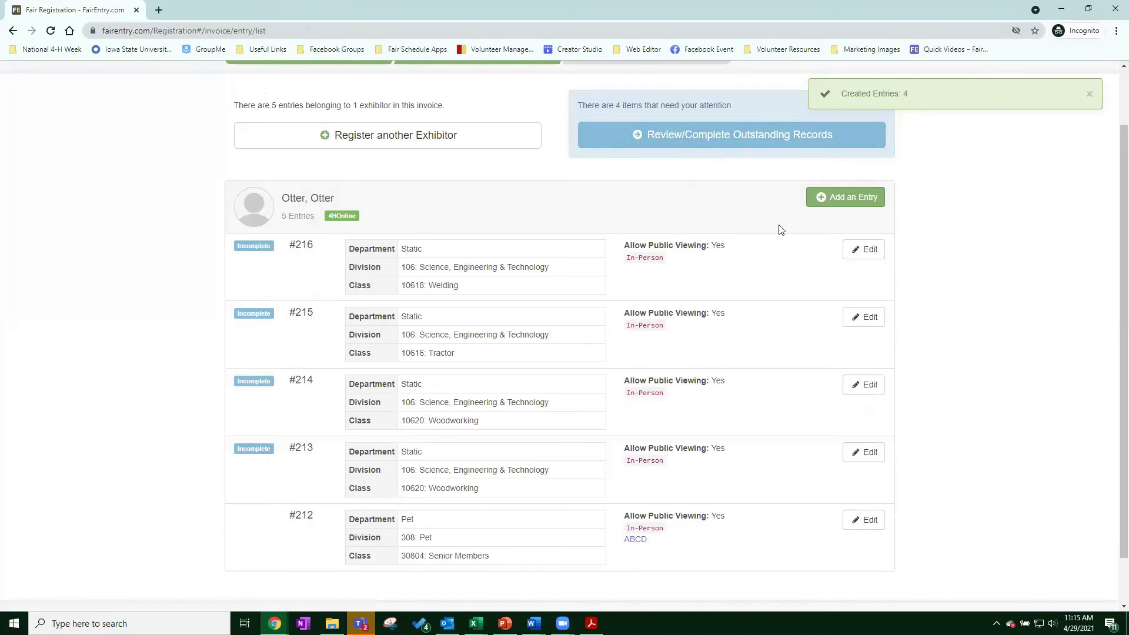
Mark entries #213 and #214 in-person with descriptions Table and Chair.
click(700, 137)
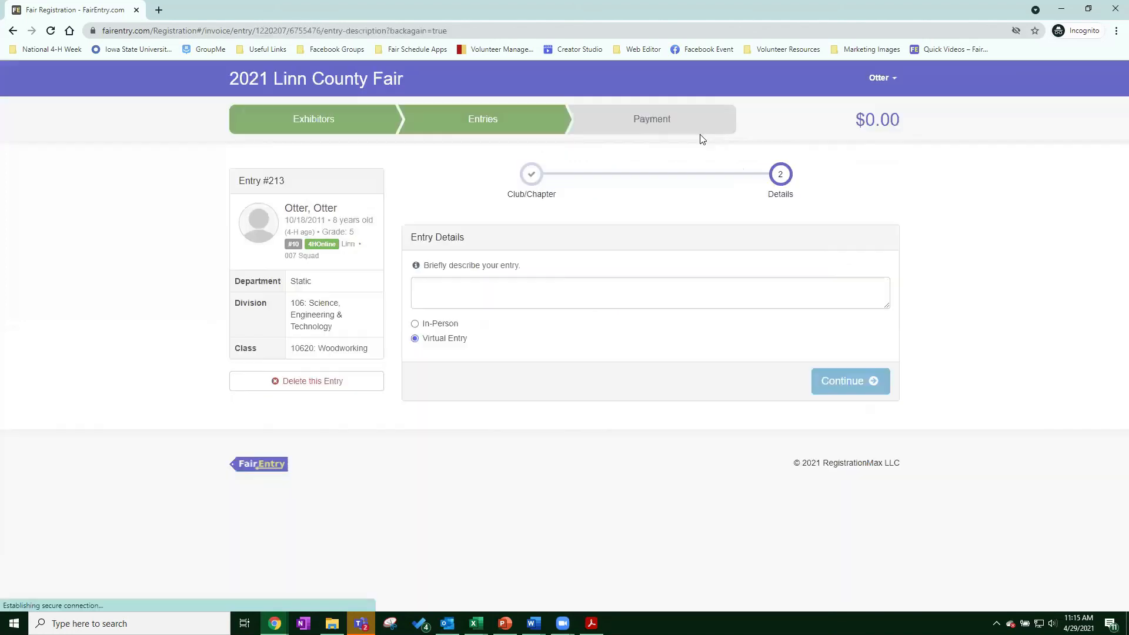
click(414, 325)
click(462, 290)
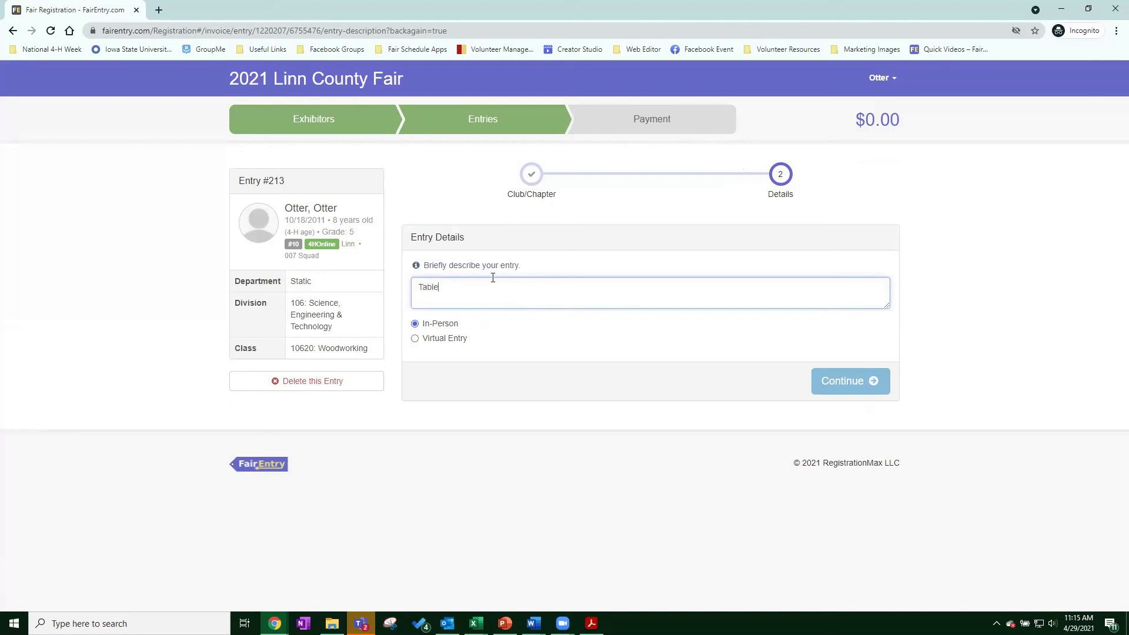
click(828, 377)
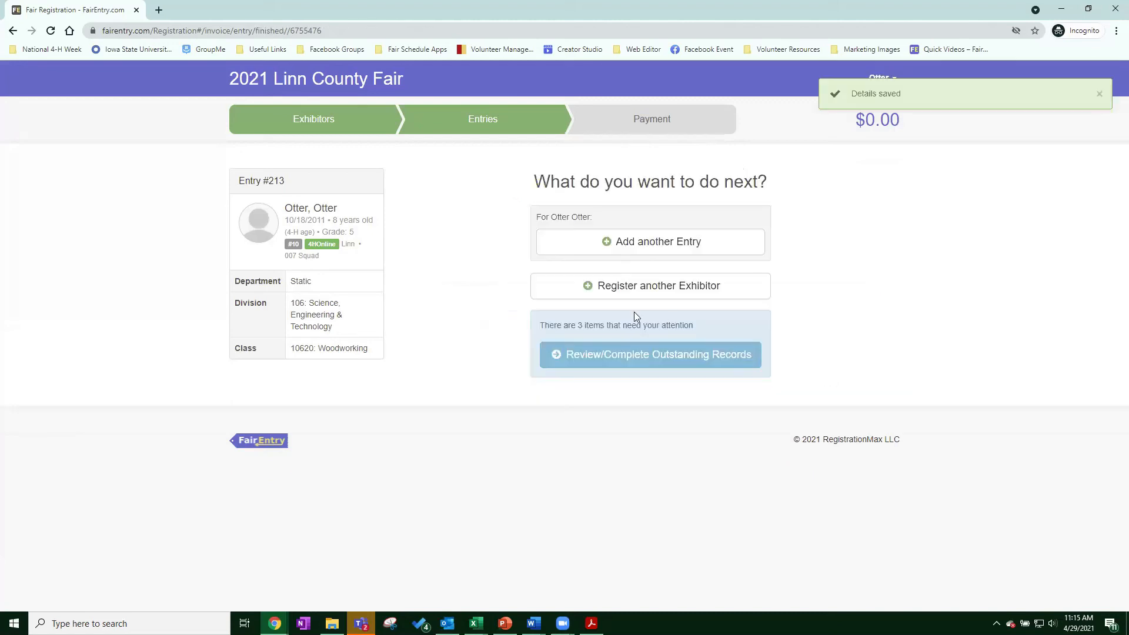
click(597, 366)
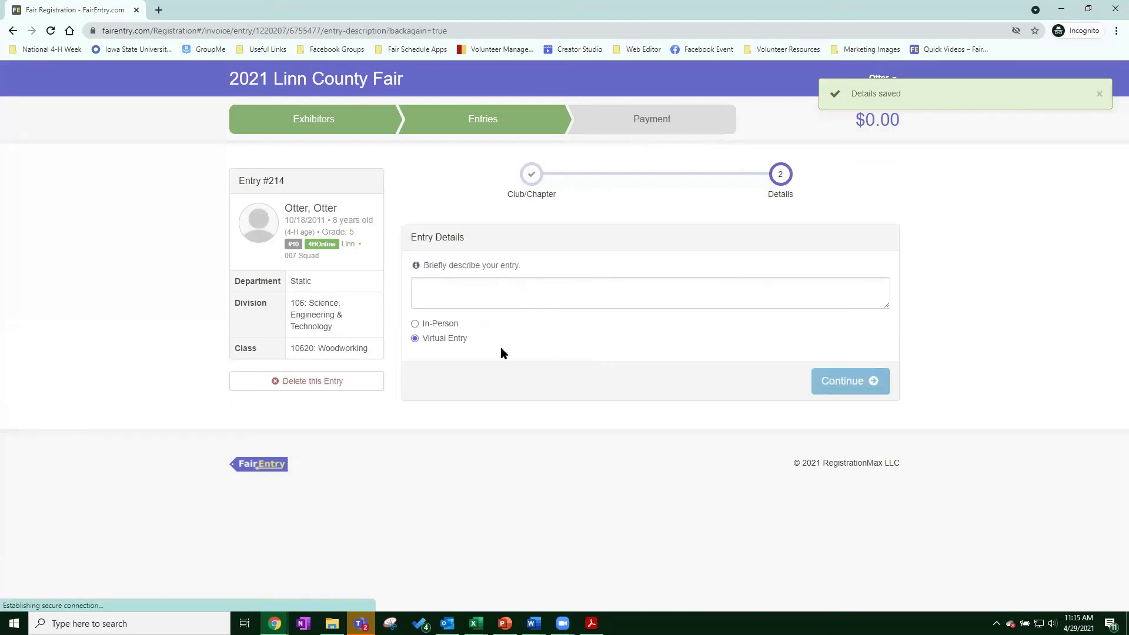
click(434, 327)
click(469, 292)
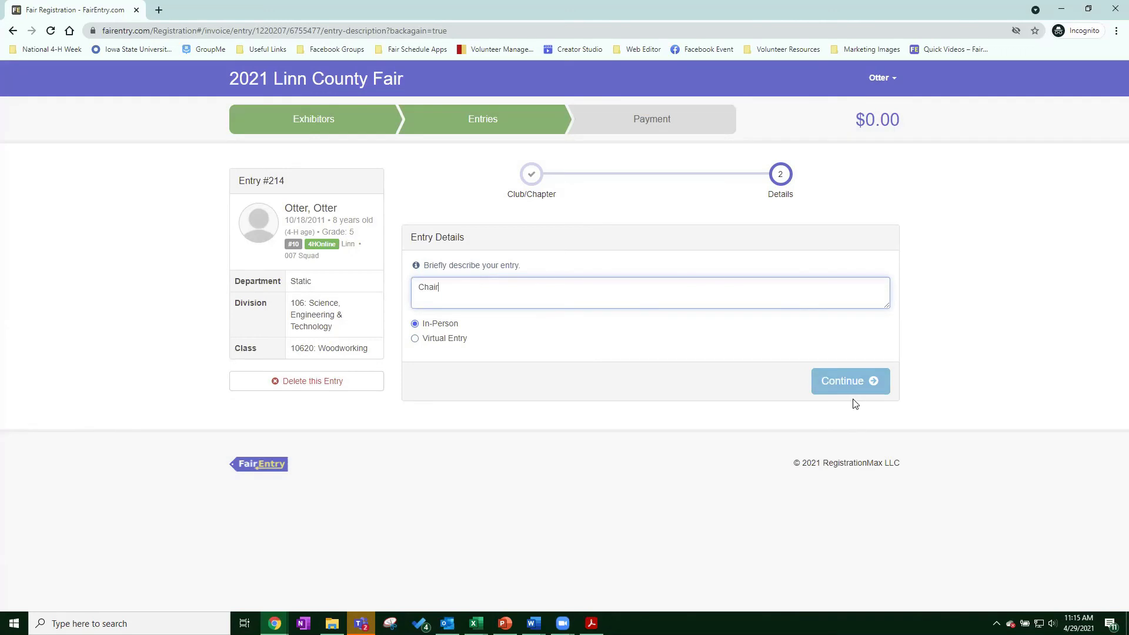
click(848, 383)
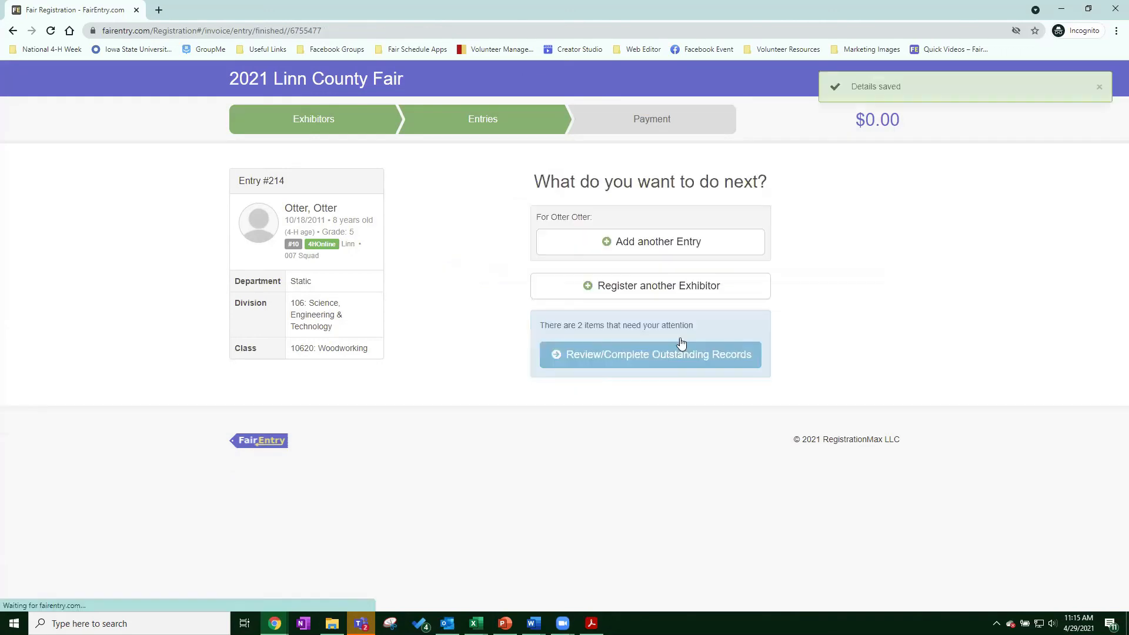
Complete #215 (John Deere) and #216 (Hat) as in-person, then continue to payment.
click(607, 369)
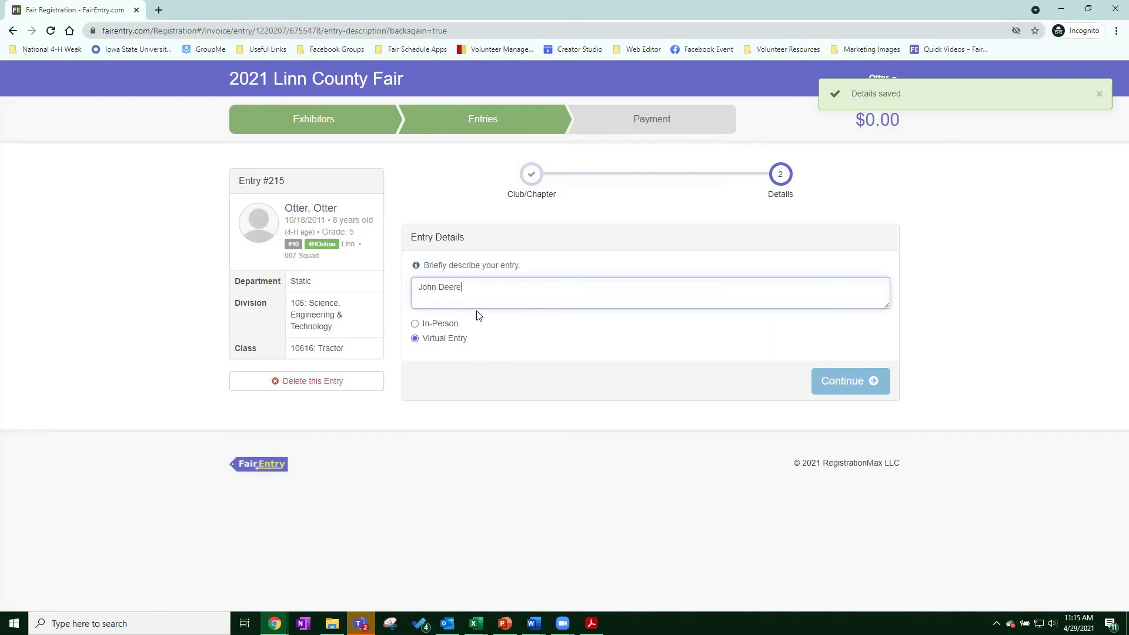
click(456, 323)
click(870, 387)
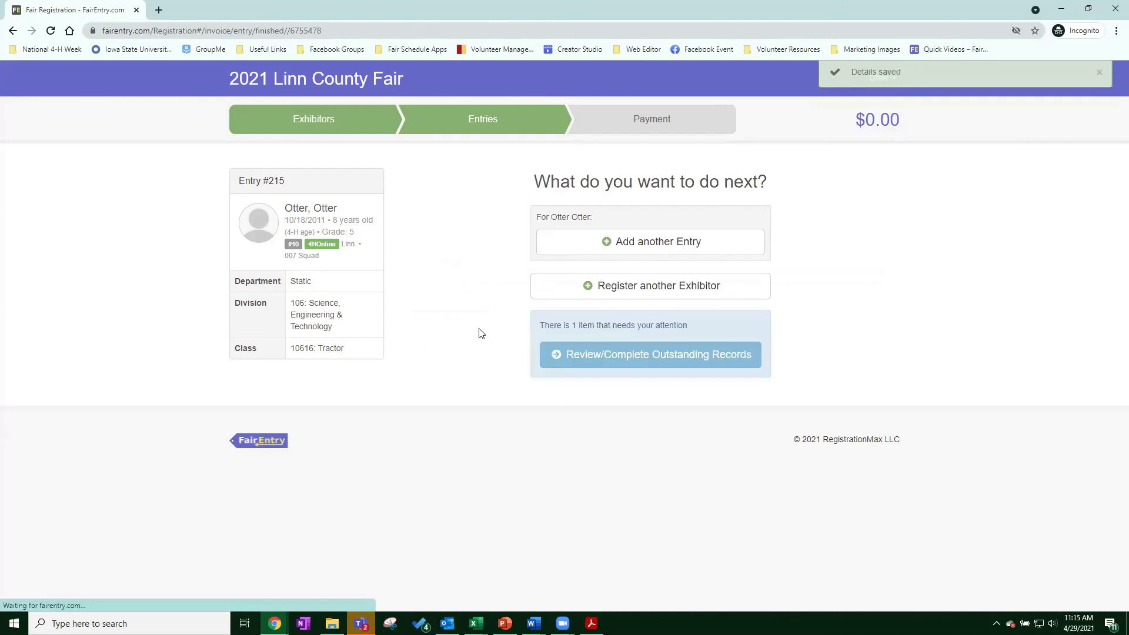
click(633, 354)
click(459, 293)
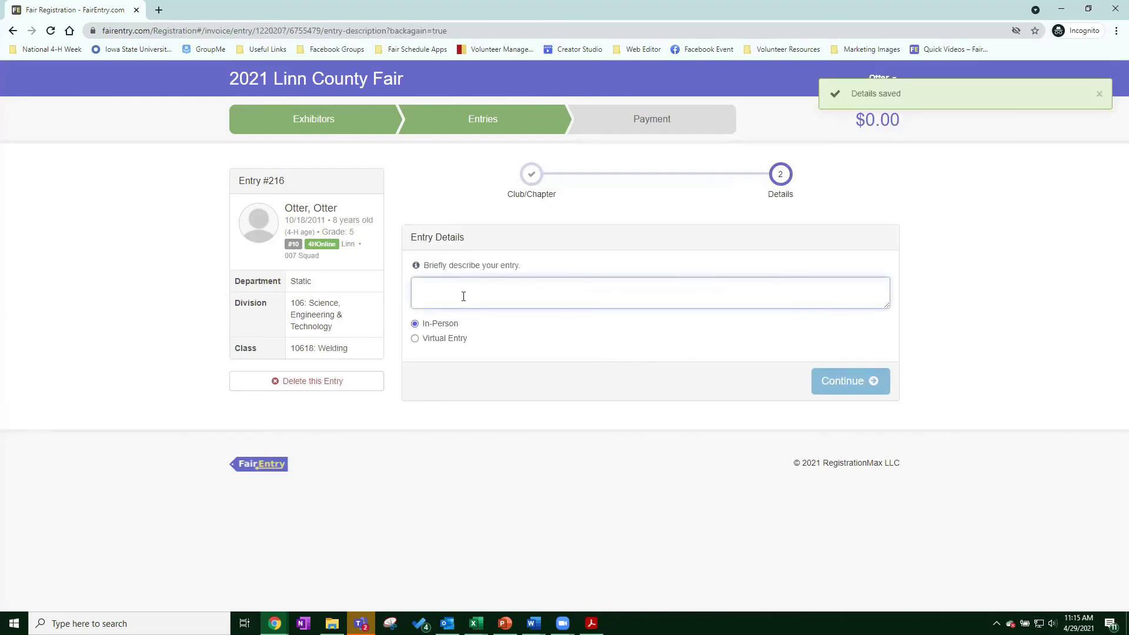
text(Hat)
click(861, 385)
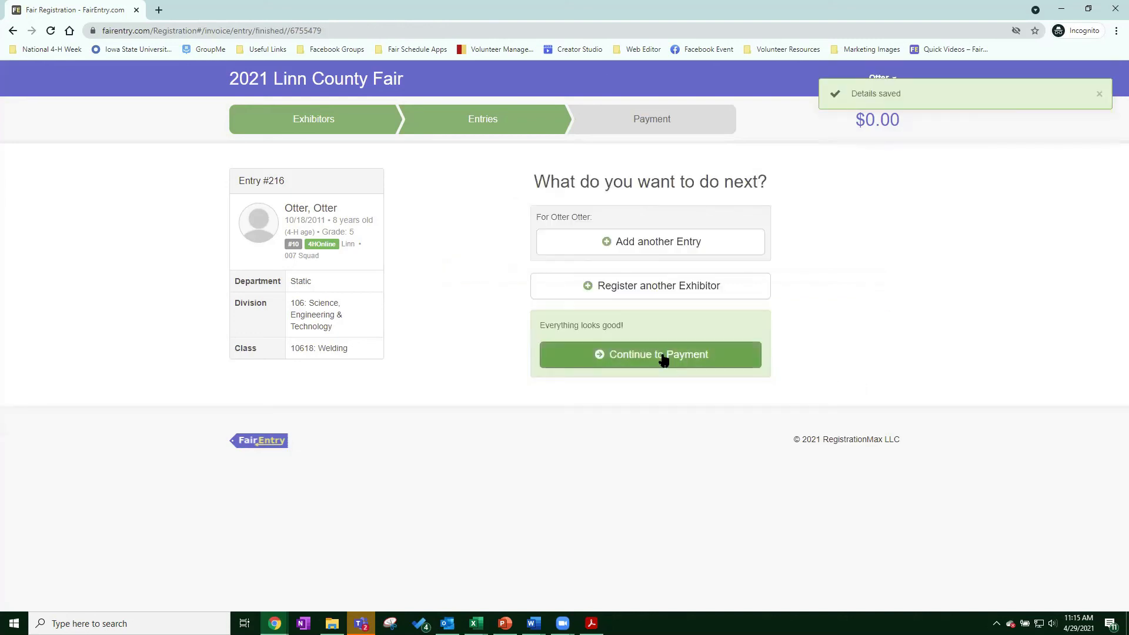
click(662, 356)
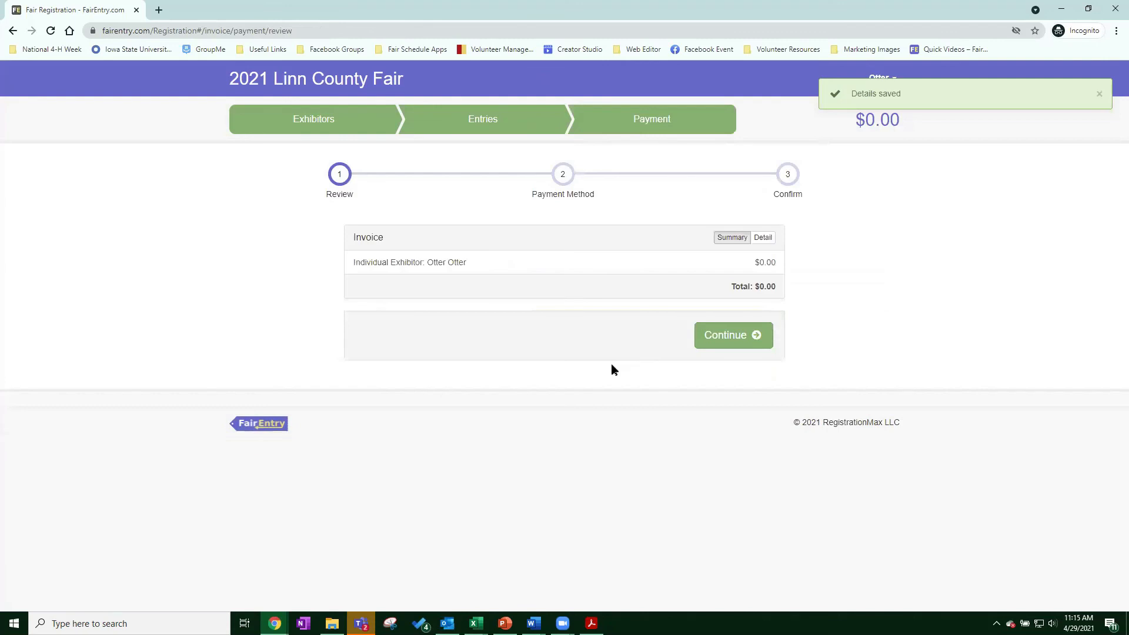
Accept the terms, submit the $0.00 invoice, and begin a new invoice from the dashboard.
click(735, 339)
click(754, 292)
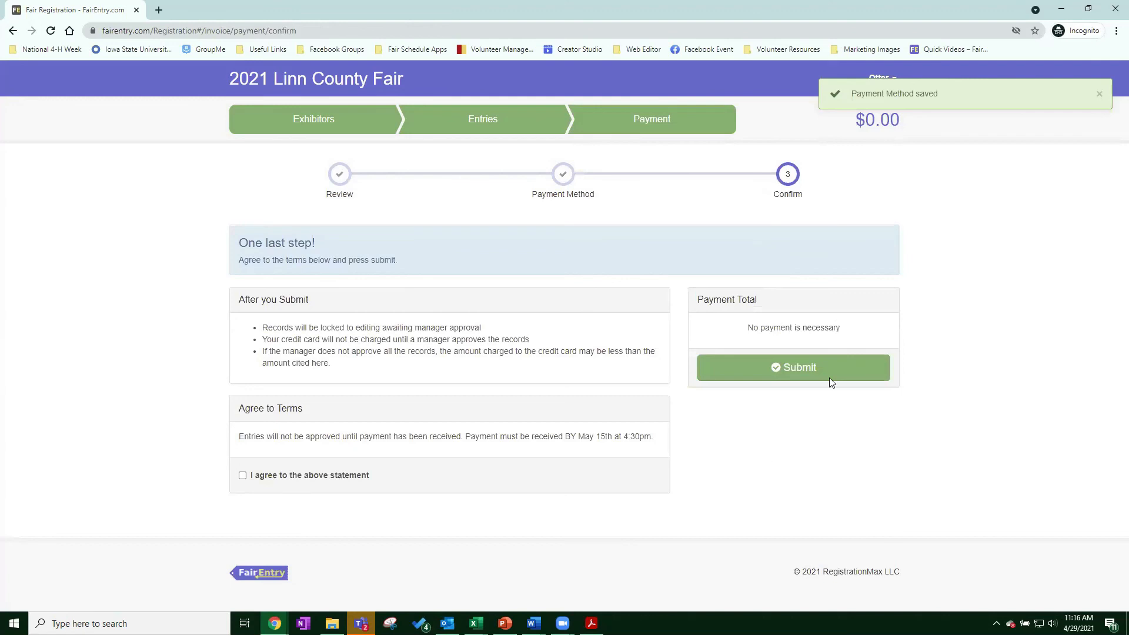
click(242, 477)
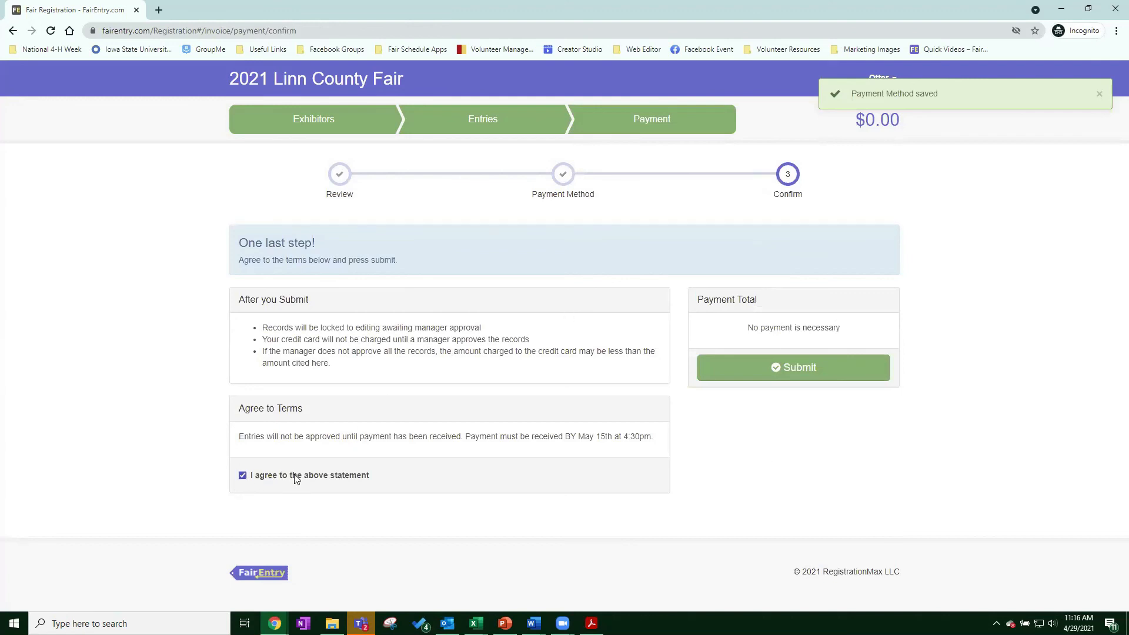
click(803, 374)
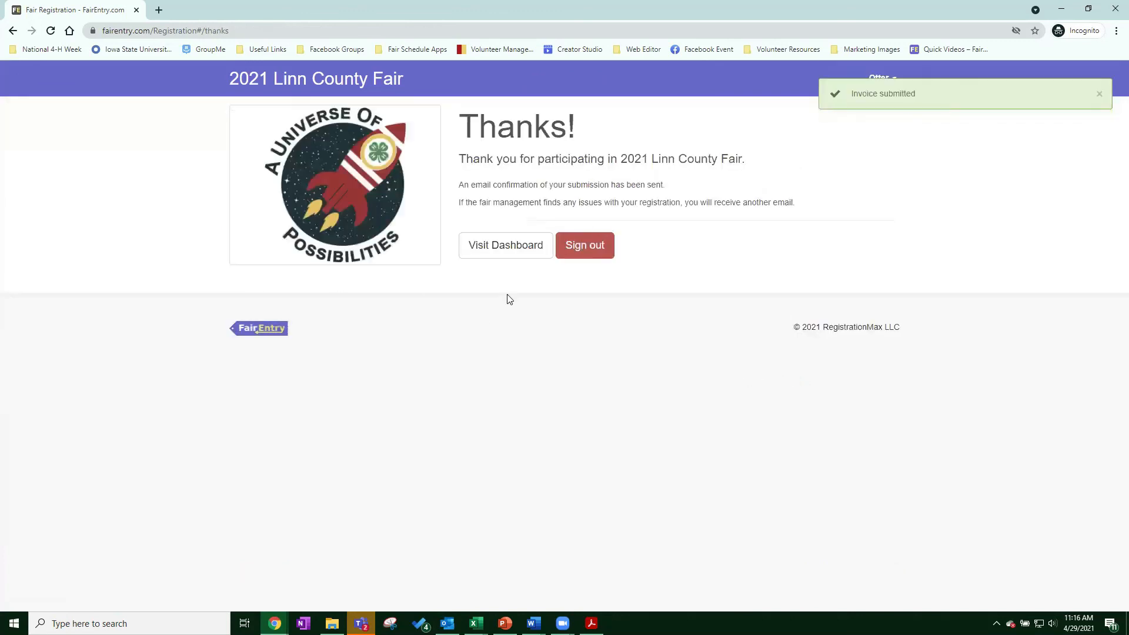
click(504, 254)
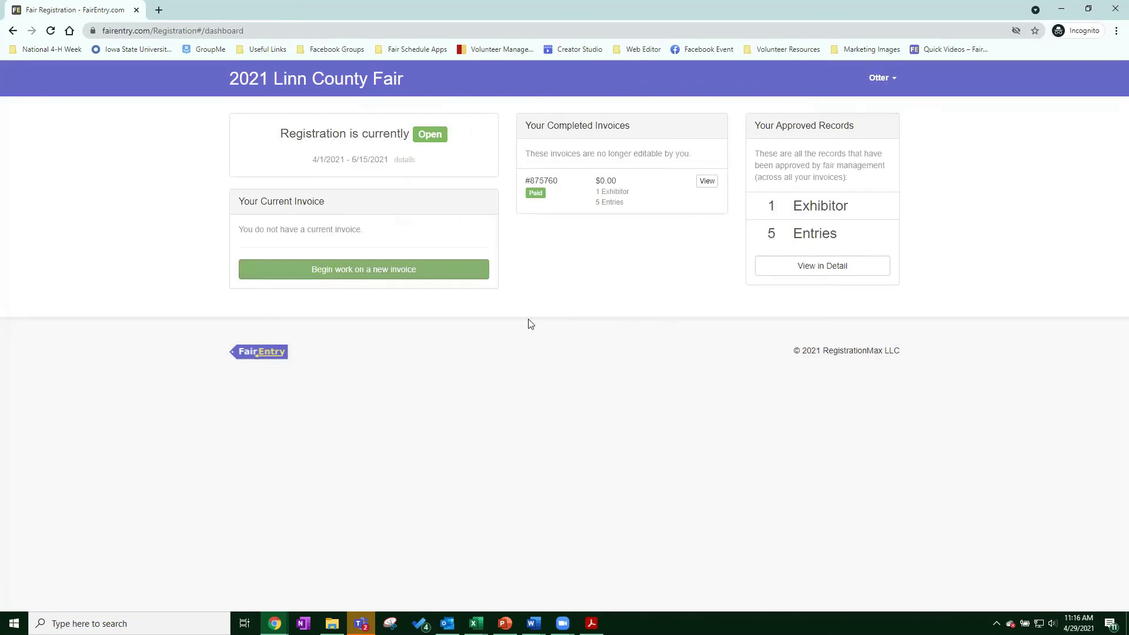
click(364, 273)
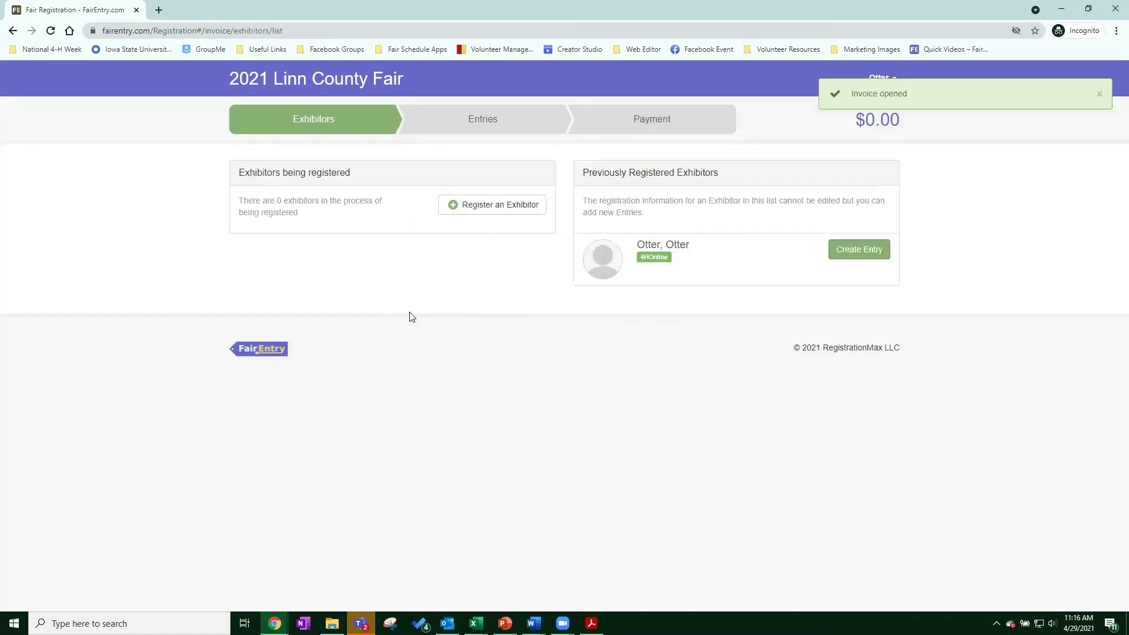